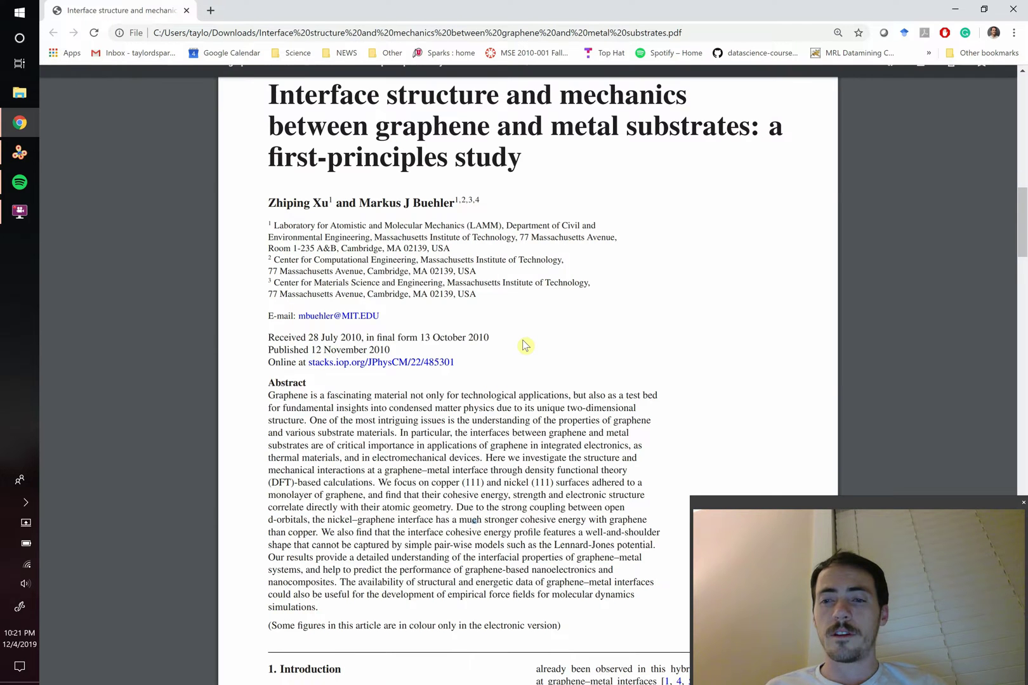
Find and enlarge Figure 1 in the paper to examine the graphene-on-copper interface inset and binding energy curves
scroll(495, 342, "down", 1)
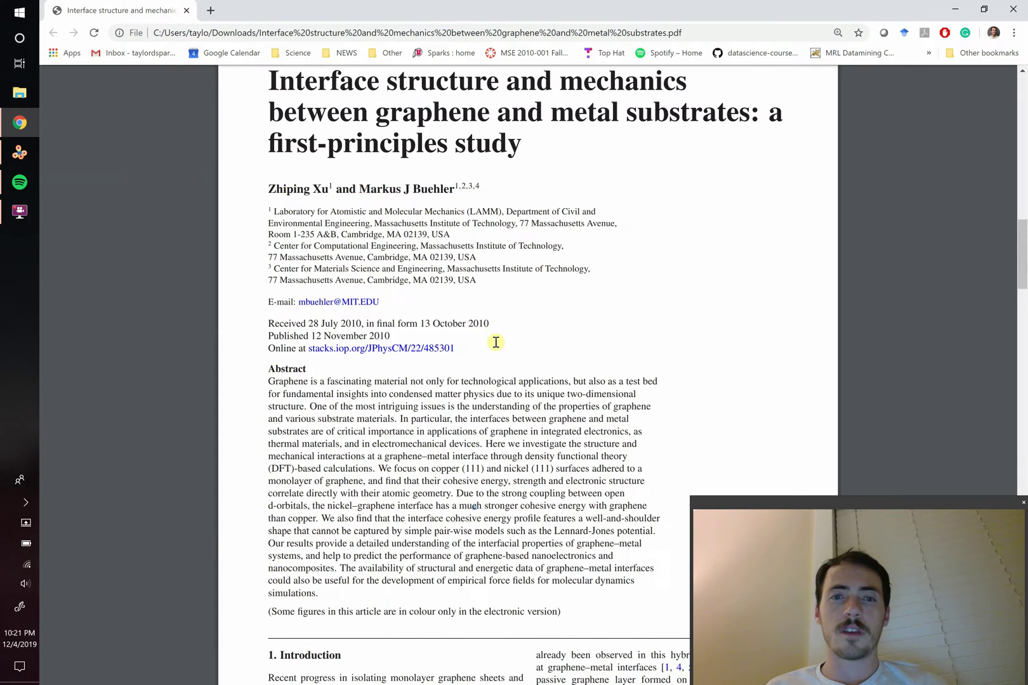
scroll(496, 342, "down", 10)
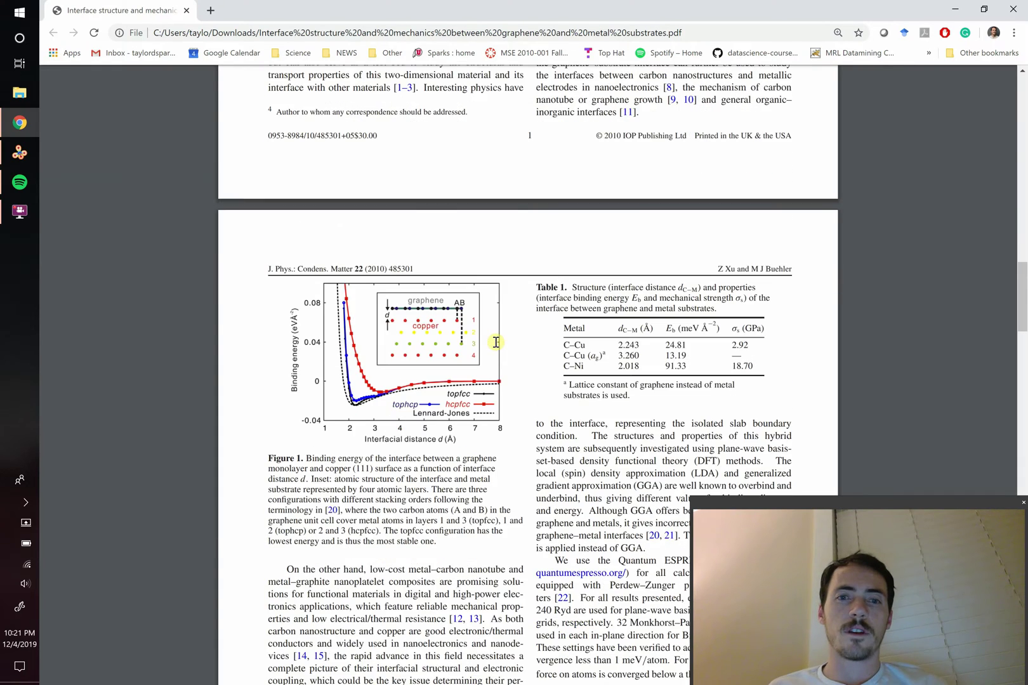
scroll(496, 342, "up", 5, "ctrl")
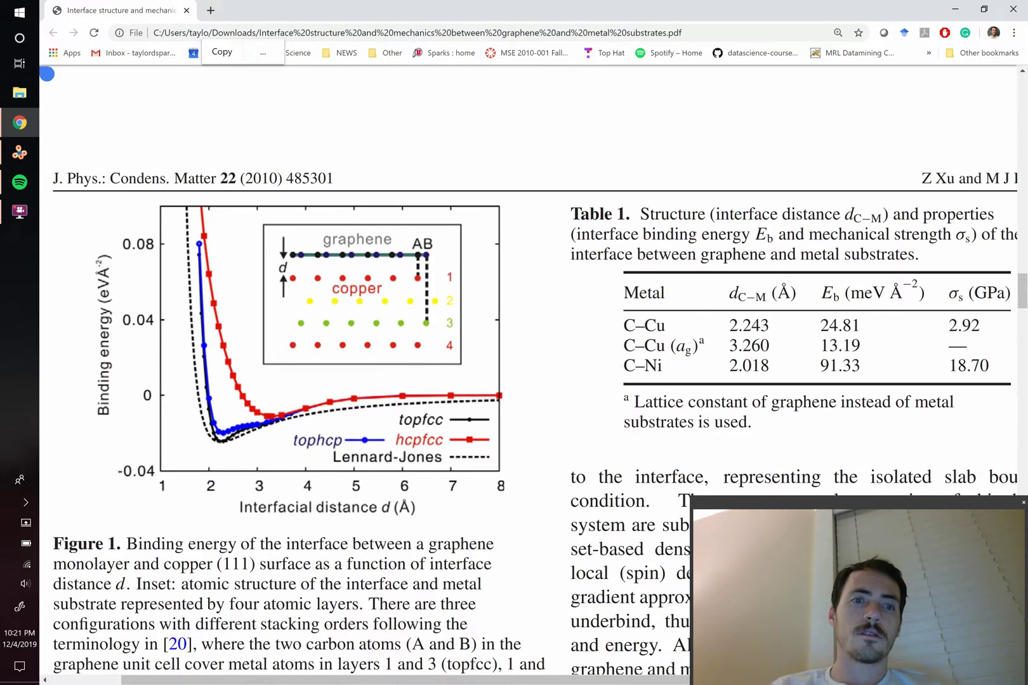
scroll(496, 342, "up", 2, "ctrl")
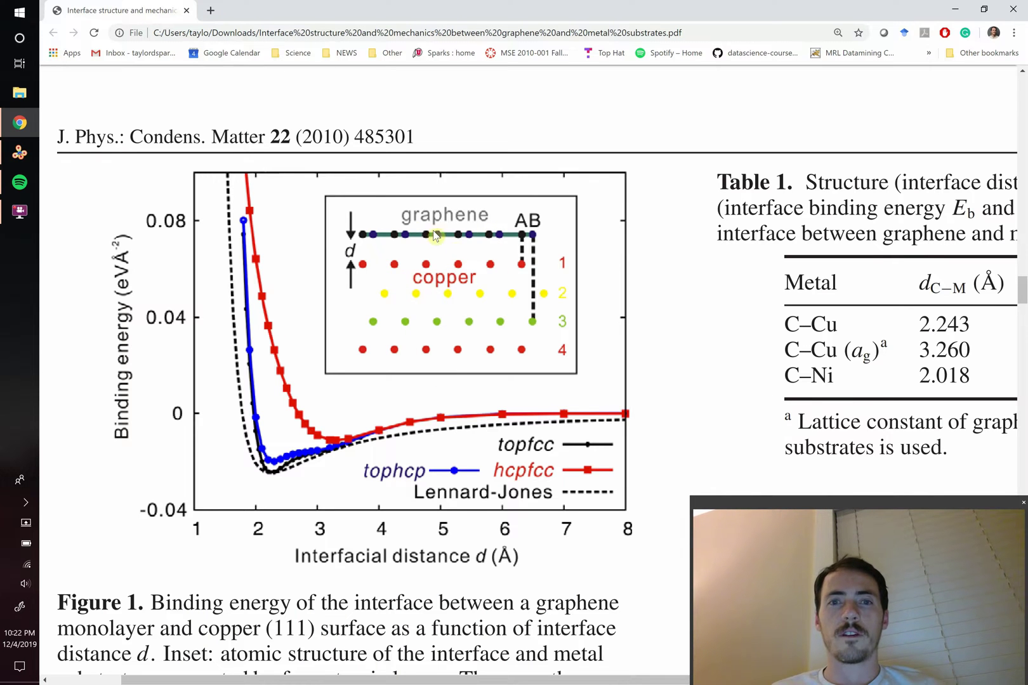
scroll(380, 304, "down", 1)
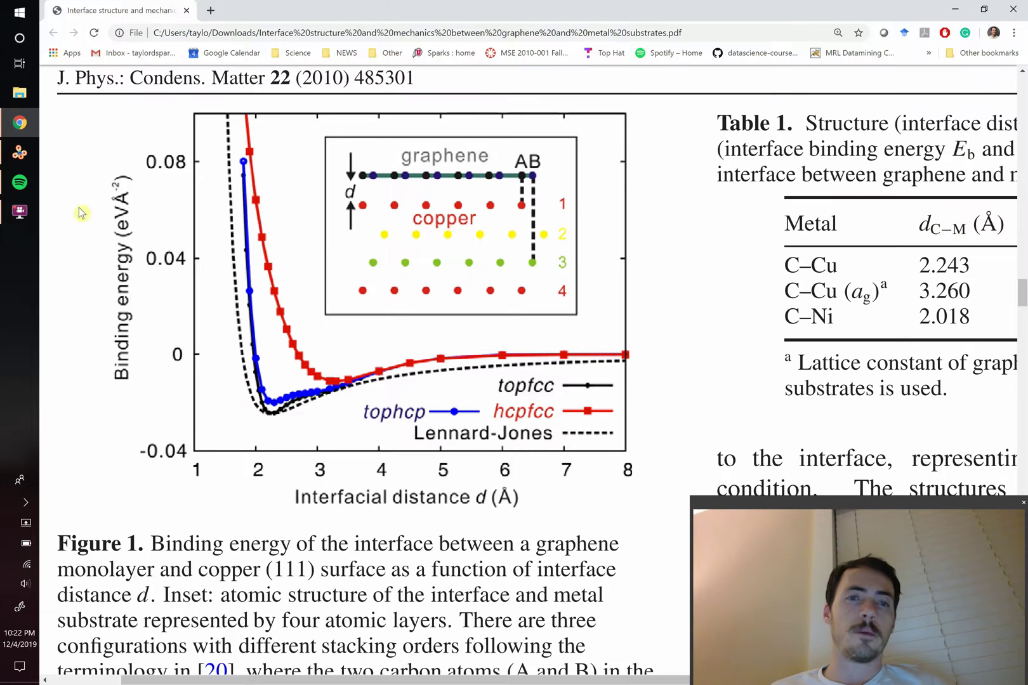
Switch to VESTA and compare the existing two-phase model's atomic layers with the graphene–copper inset in the paper
left_click(21, 155)
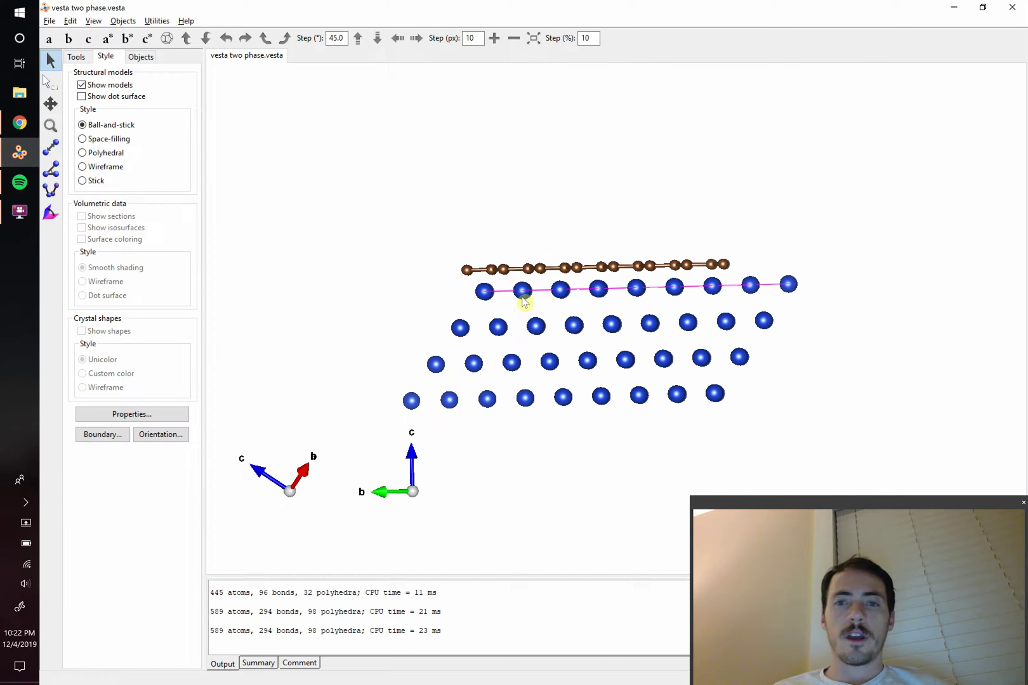
key("alt+Tab")
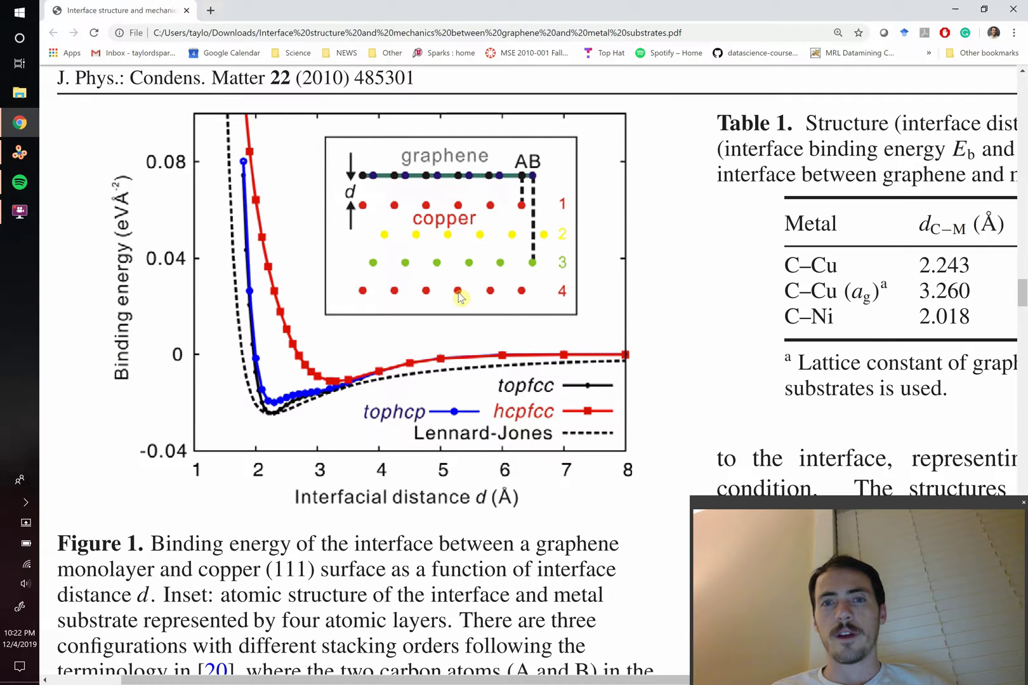
key("alt+Tab")
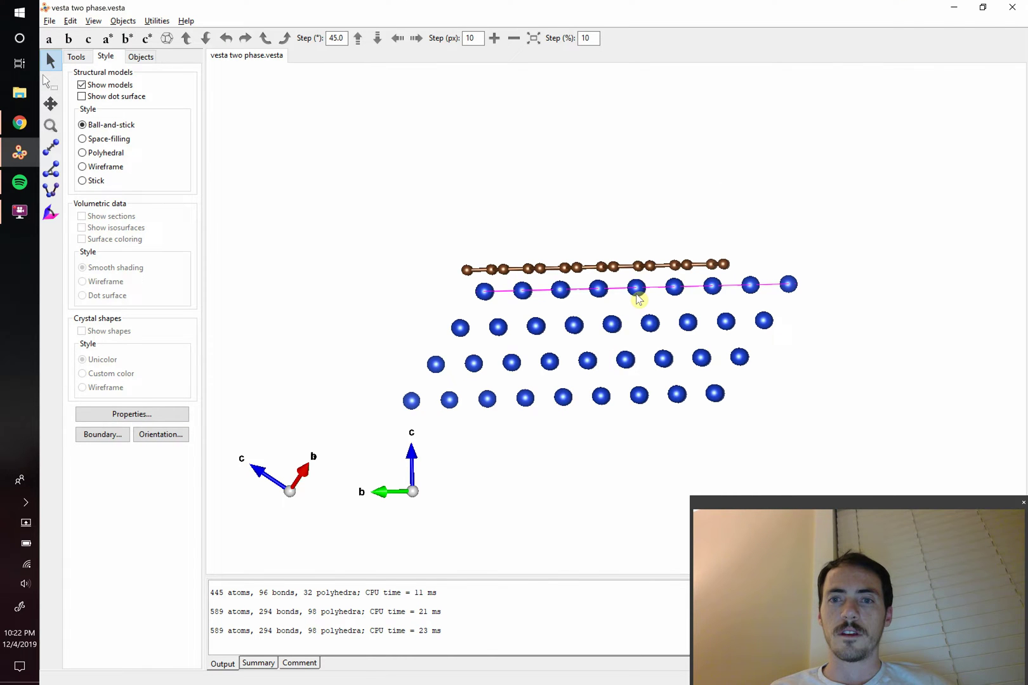
key("alt+Tab")
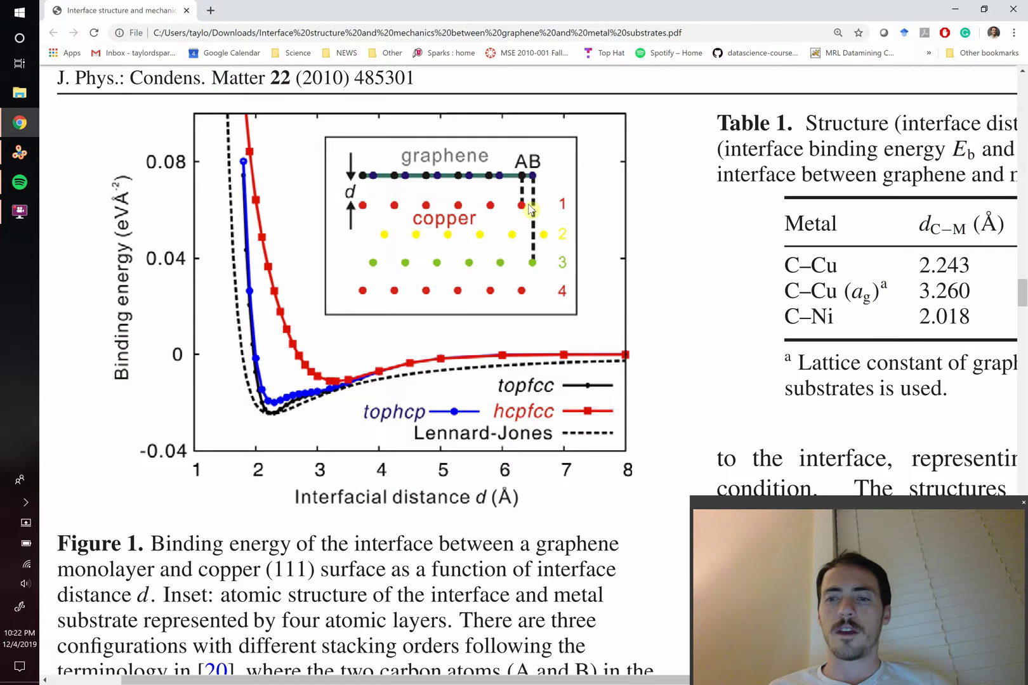
key("alt+Tab")
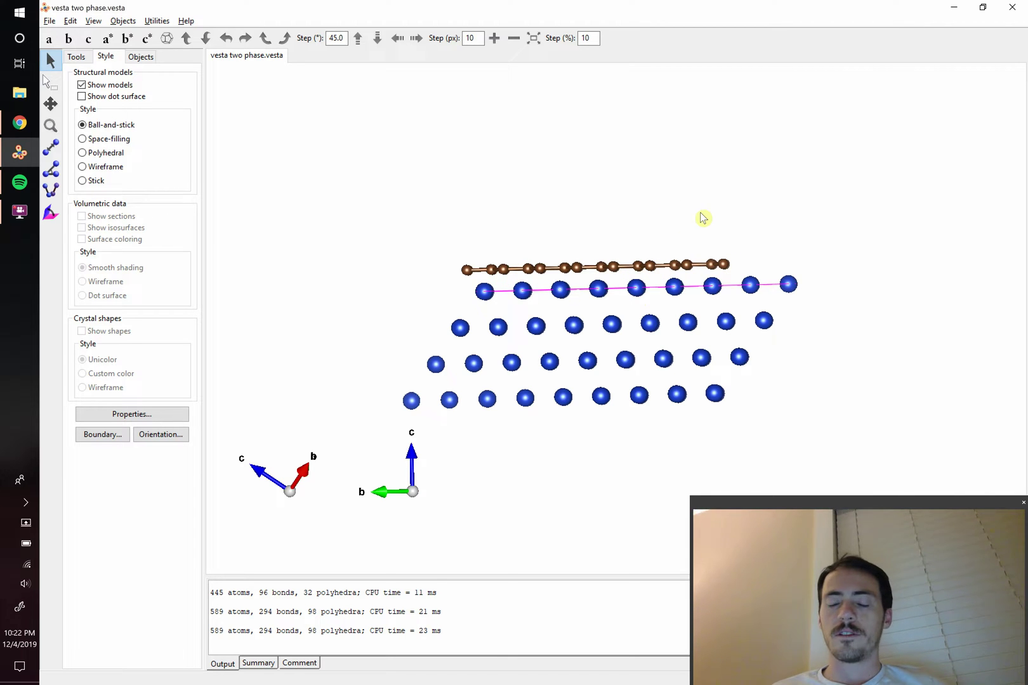
Dismiss the new-structure dialog and close vesta two phase.vesta without saving its changes
left_click(49, 20)
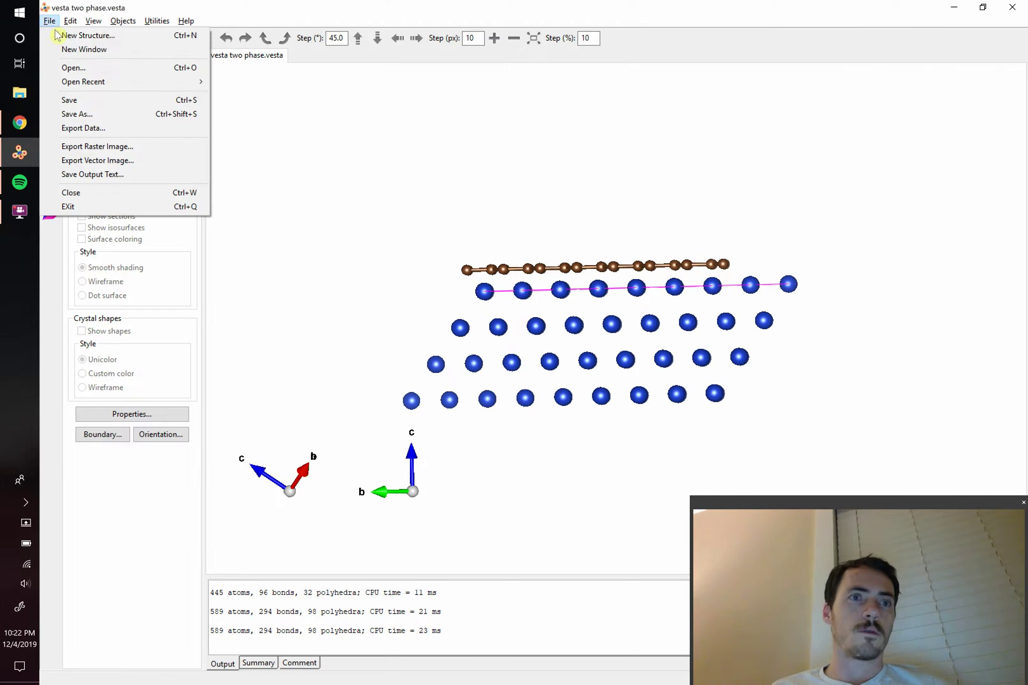
left_click(78, 36)
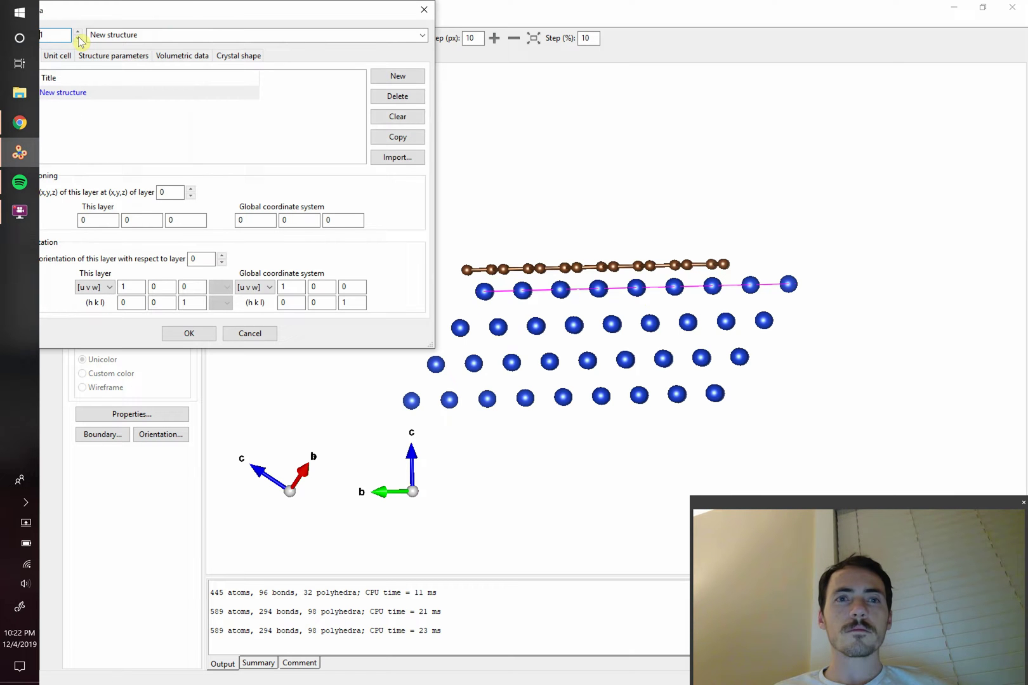
left_click(424, 9)
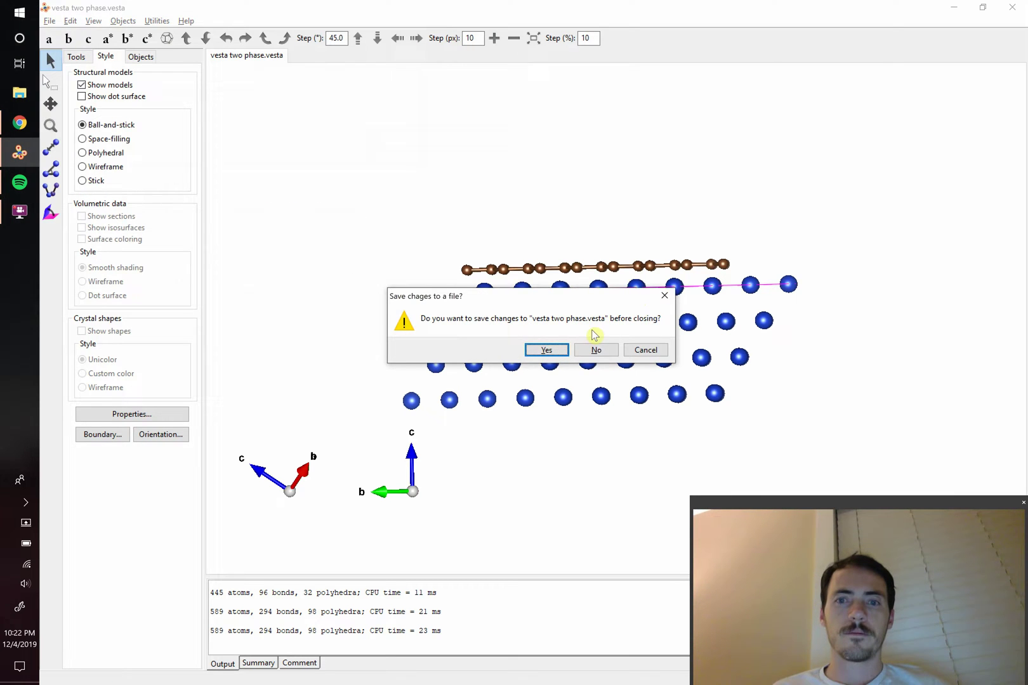
left_click(597, 350)
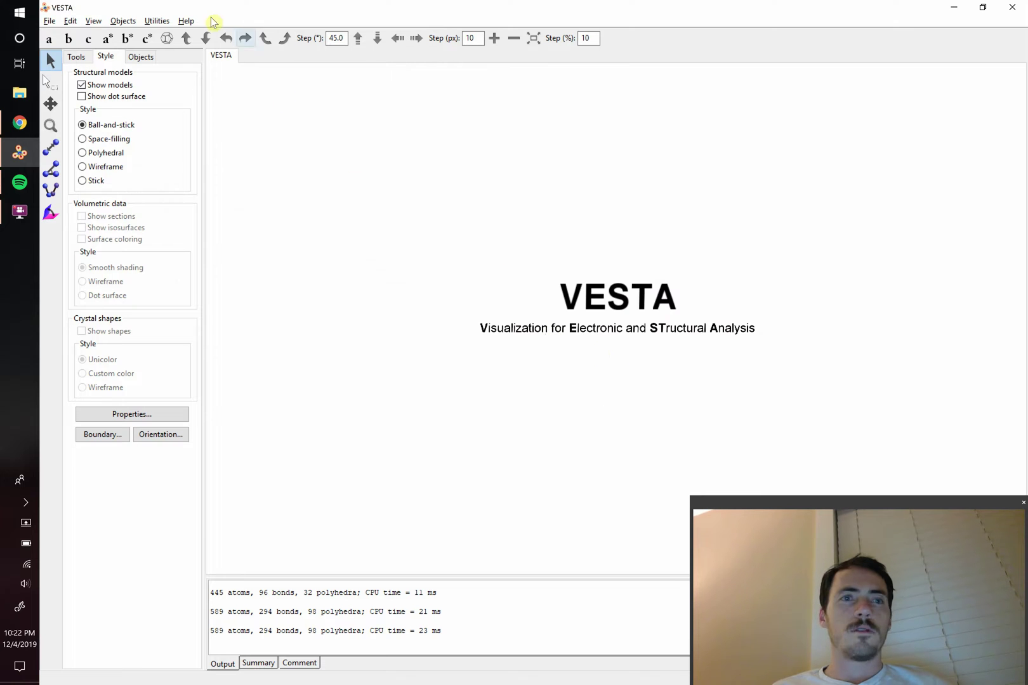
Open the copper structure FCC Cu.cif from the vesta structures folder inside 2013 fall
left_click(50, 21)
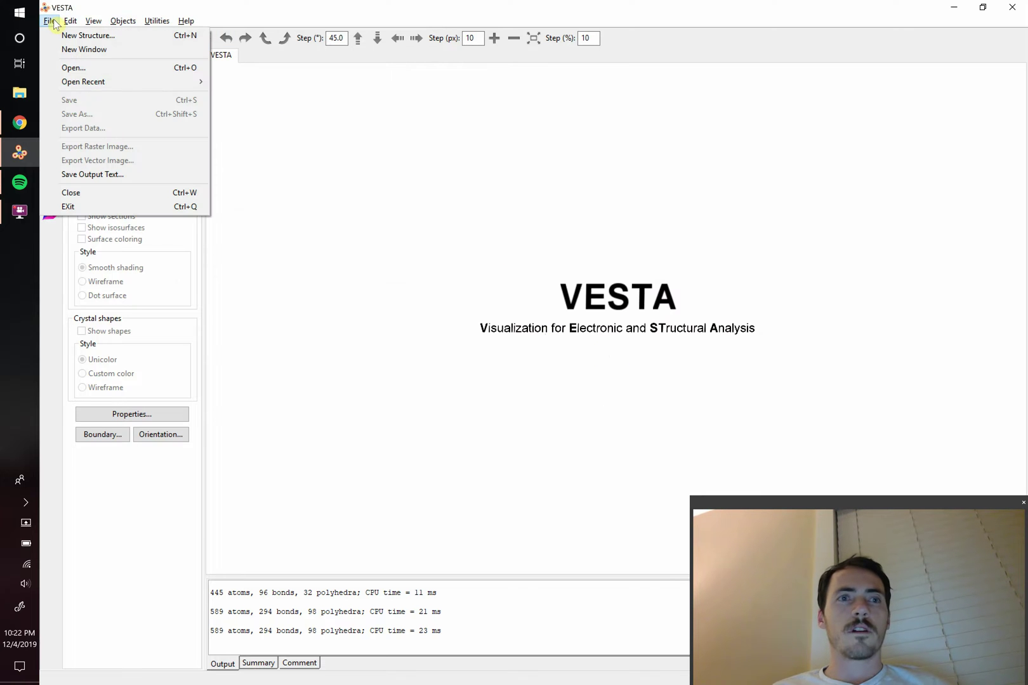
left_click(165, 68)
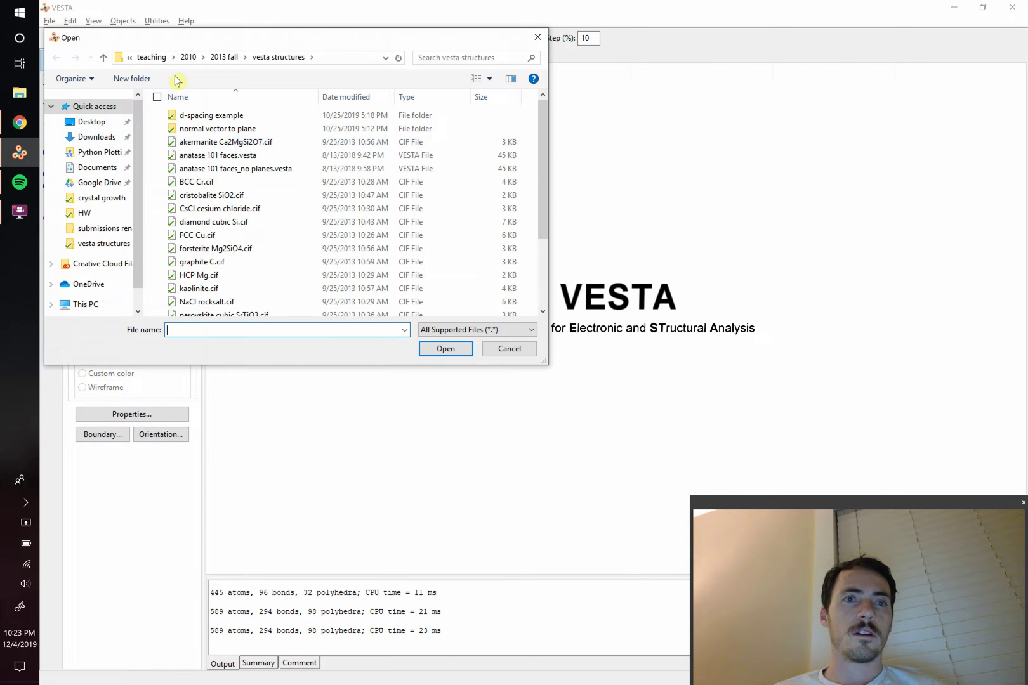
left_click(188, 57)
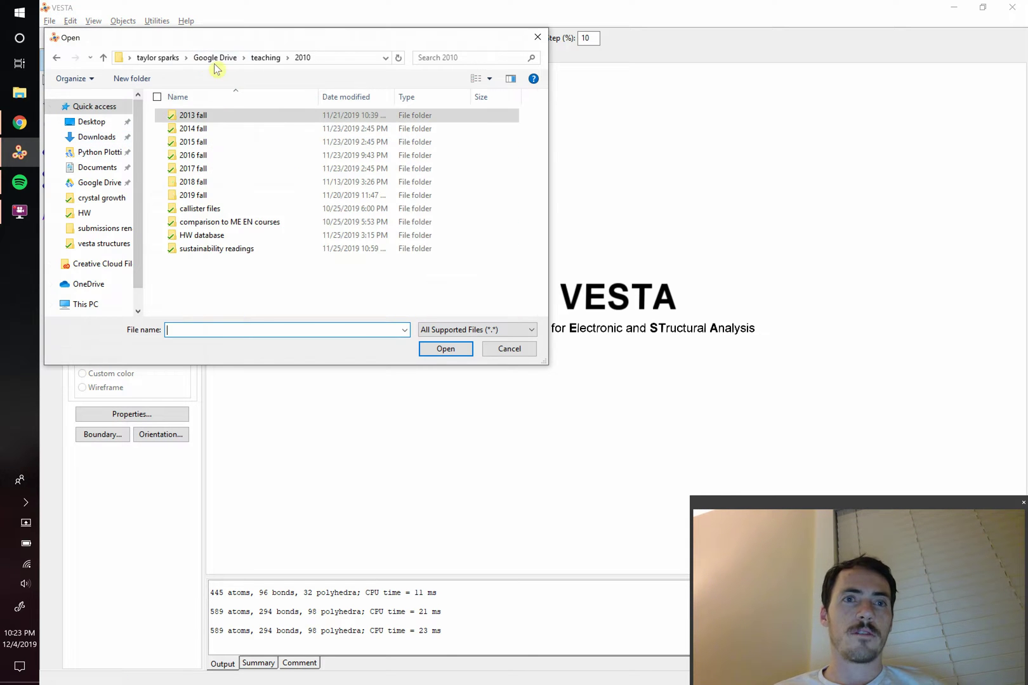
double_click(199, 114)
double_click(199, 156)
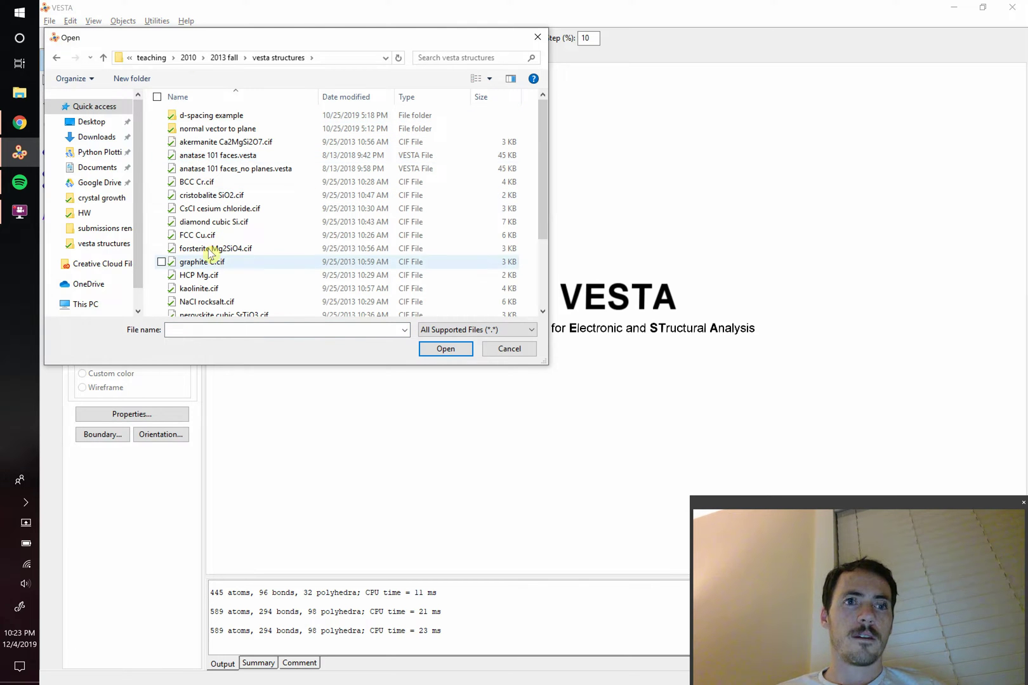
left_click(202, 237)
double_click(202, 238)
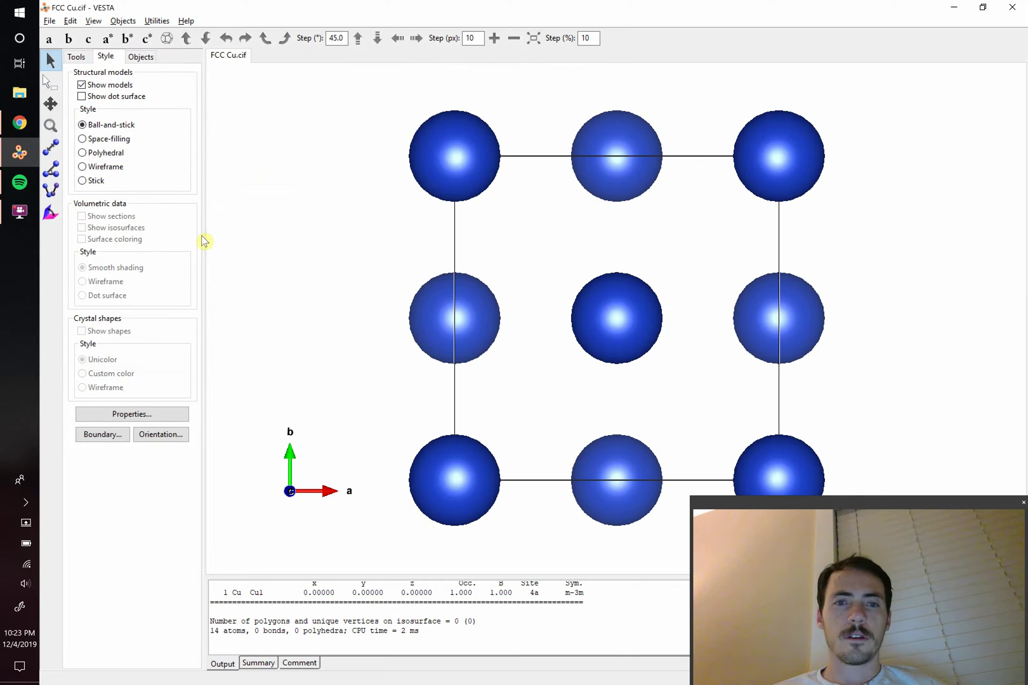
Import graphite C.cif as a second phase in the phase data of the copper structure
left_click_drag(519, 278, 413, 210)
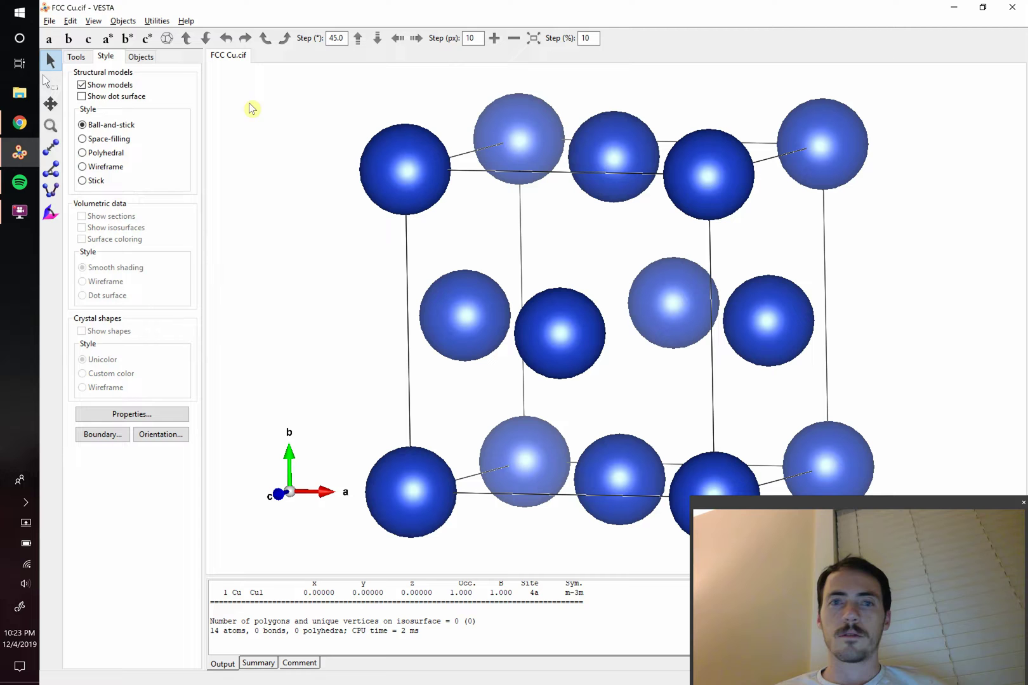
left_click(70, 21)
mouse_move(92, 68)
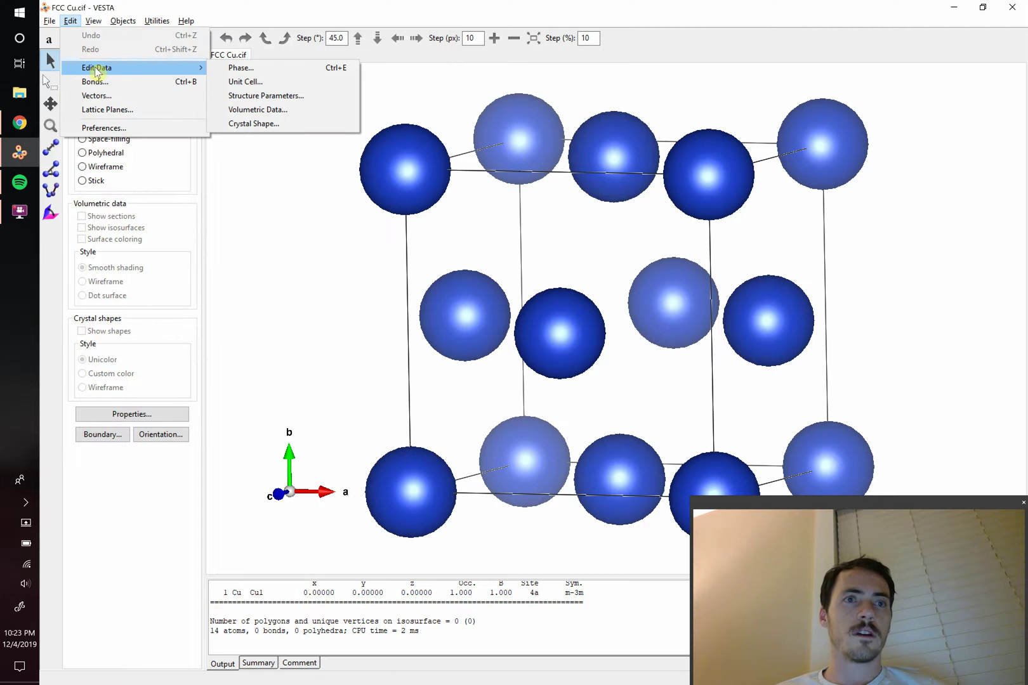
left_click(260, 81)
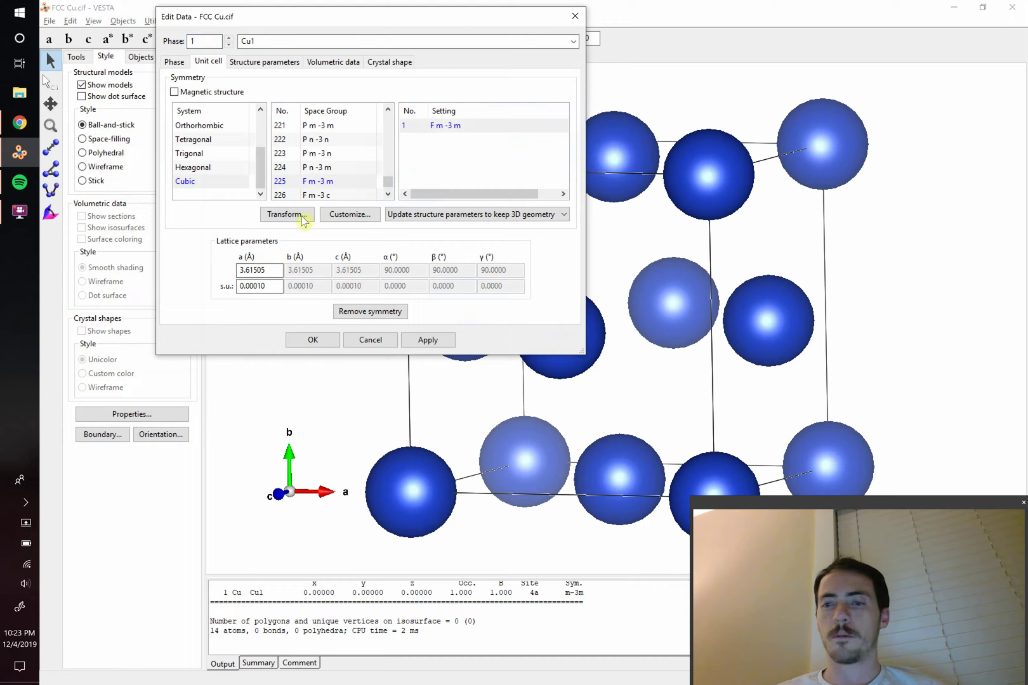
left_click(175, 62)
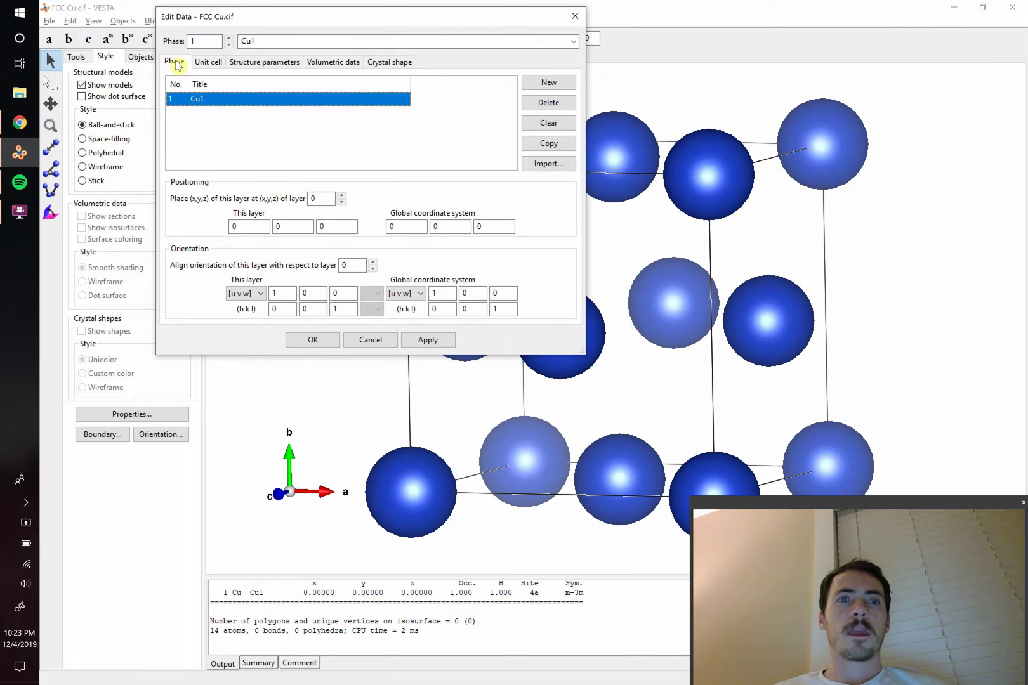
left_click_drag(265, 23, 295, 27)
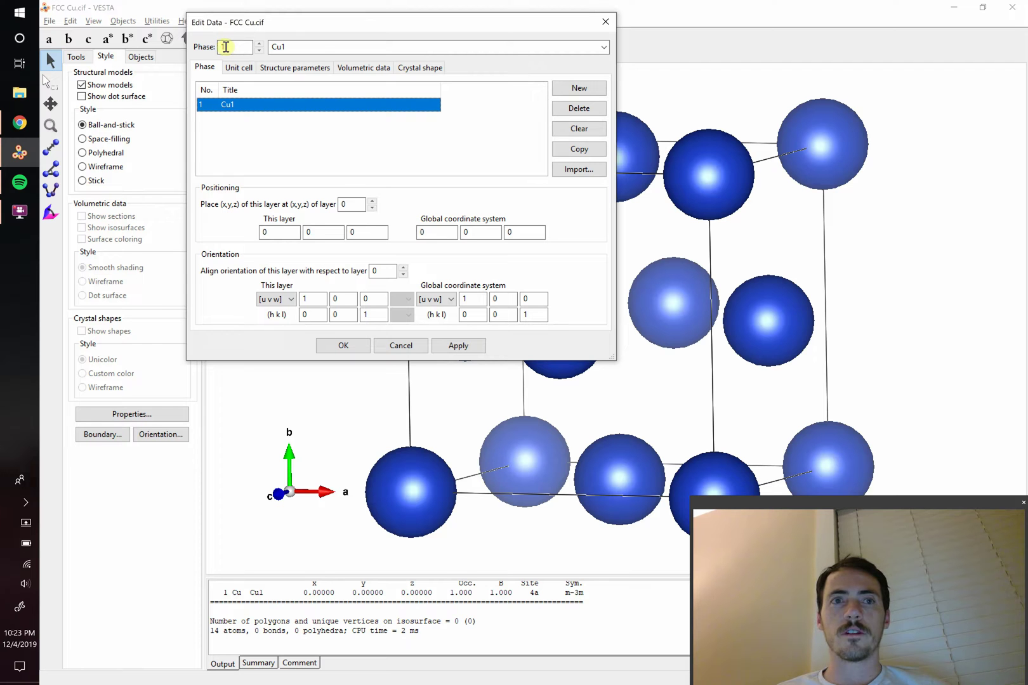
left_click(316, 51)
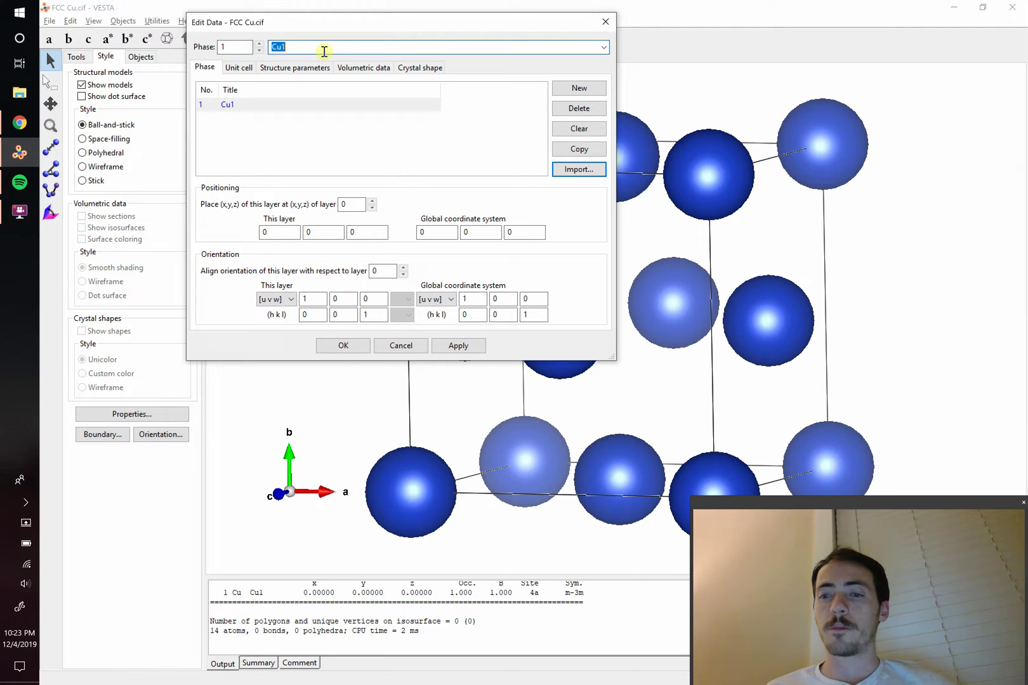
left_click(581, 171)
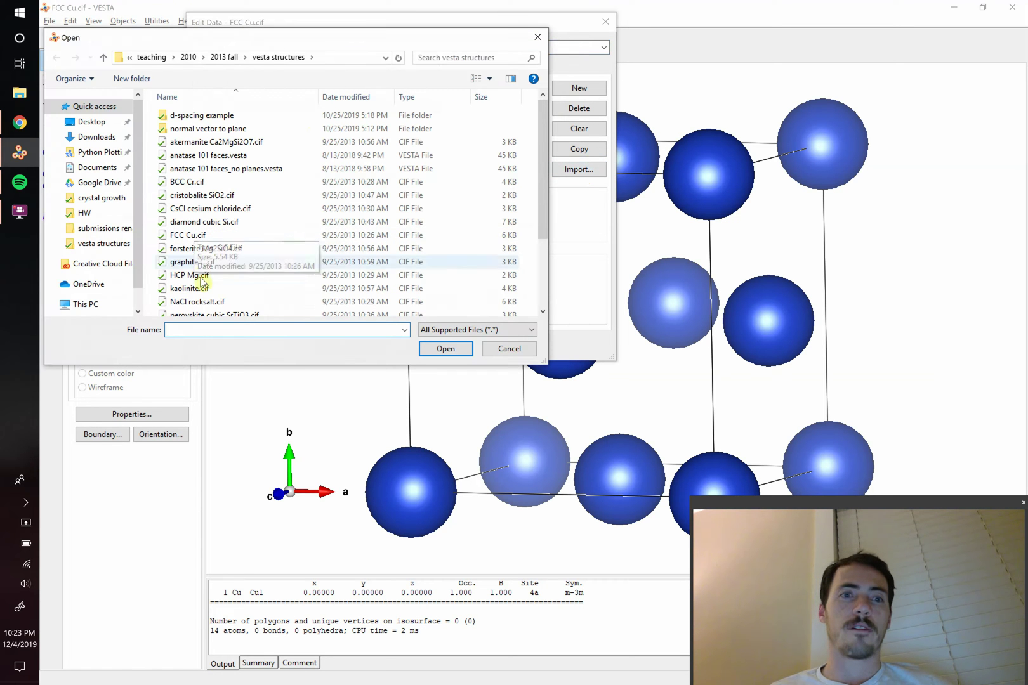
left_click(203, 265)
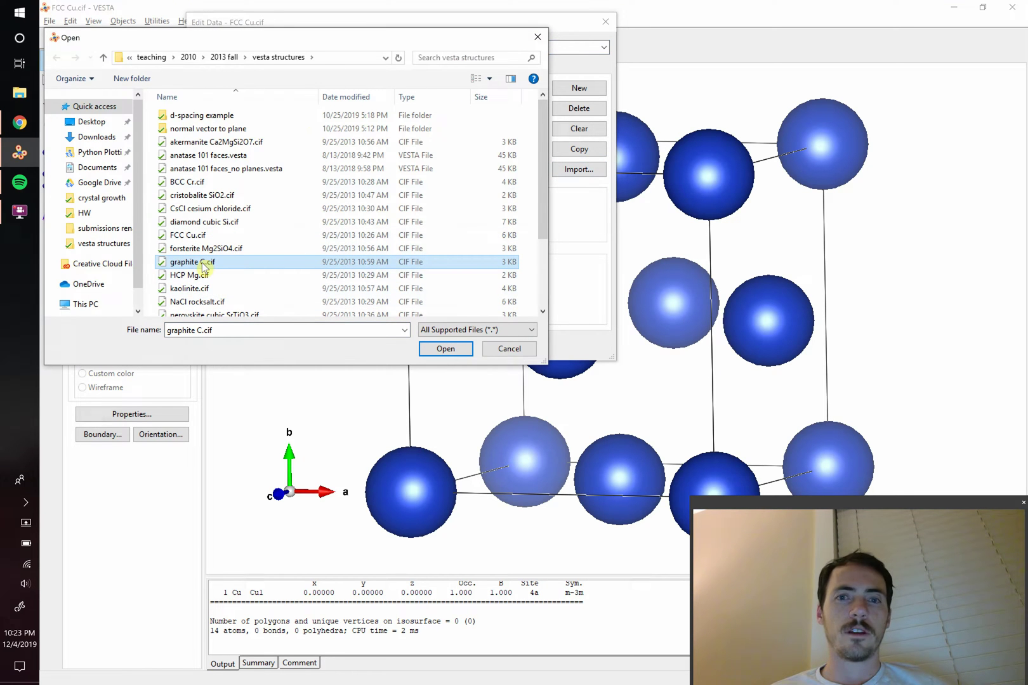
double_click(204, 264)
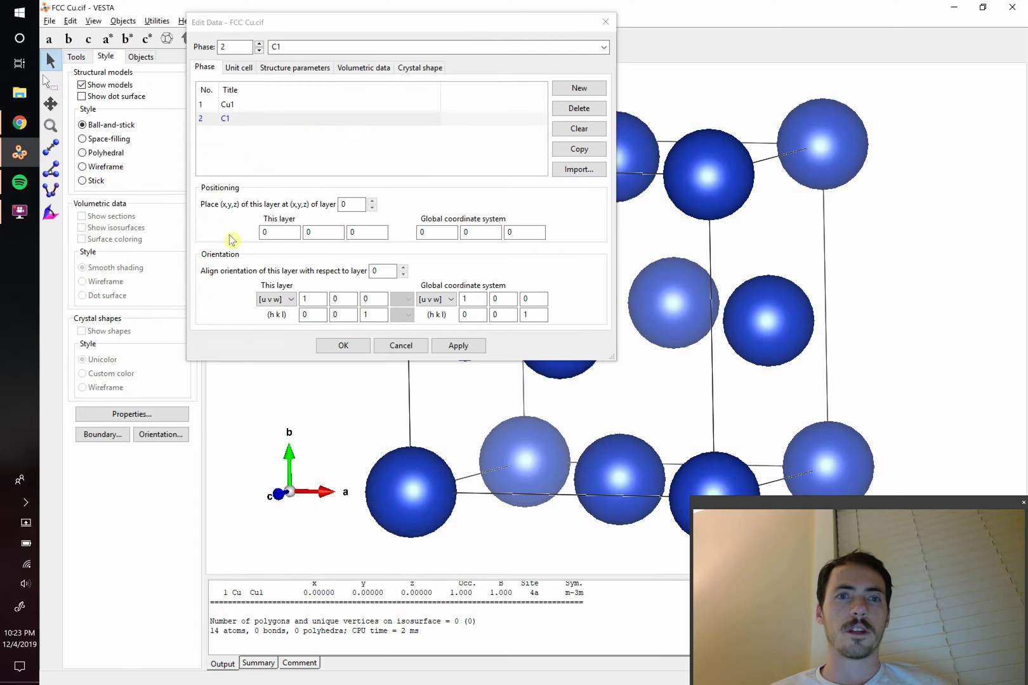
Check the Cu1 and C1 phase entries, apply the two-phase data to the model and close the data editor
left_click(238, 105)
left_click(240, 118)
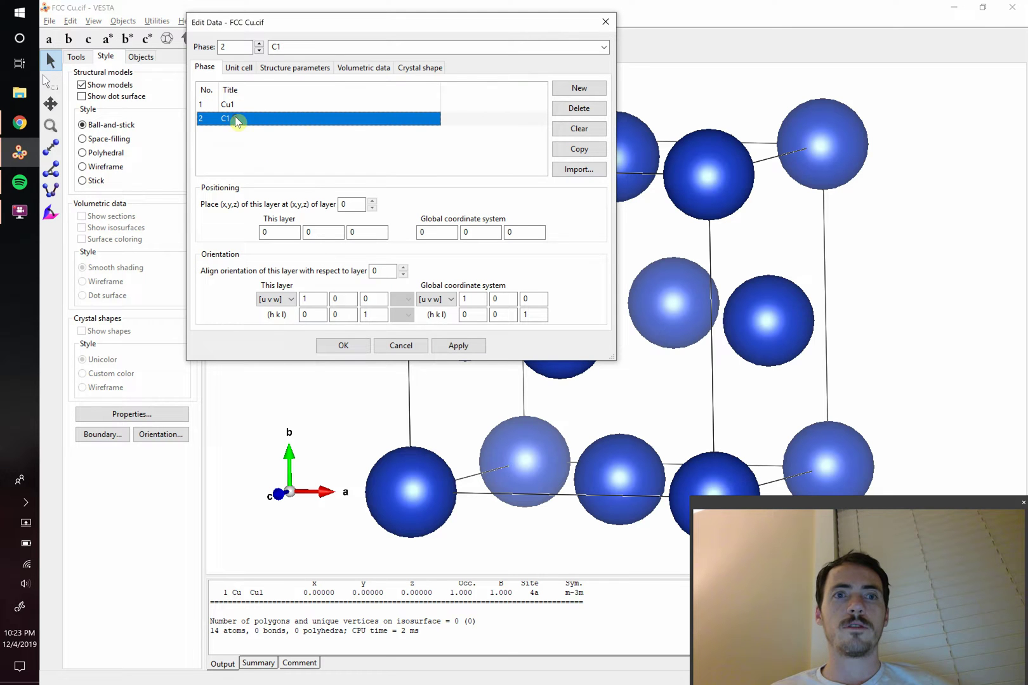
left_click(242, 105)
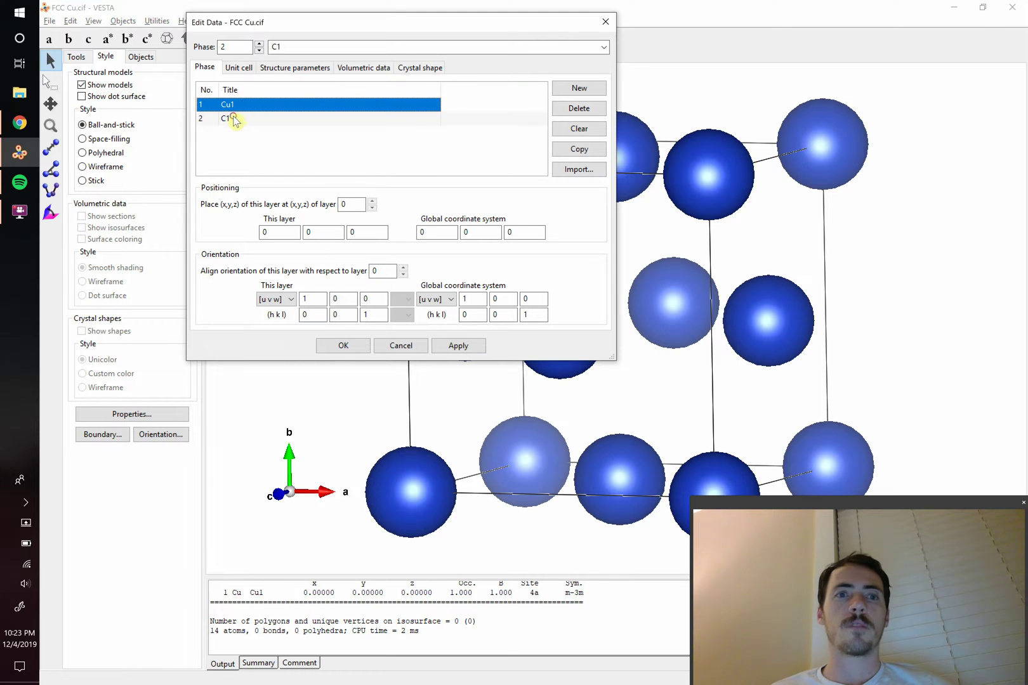
left_click(234, 118)
left_click(456, 346)
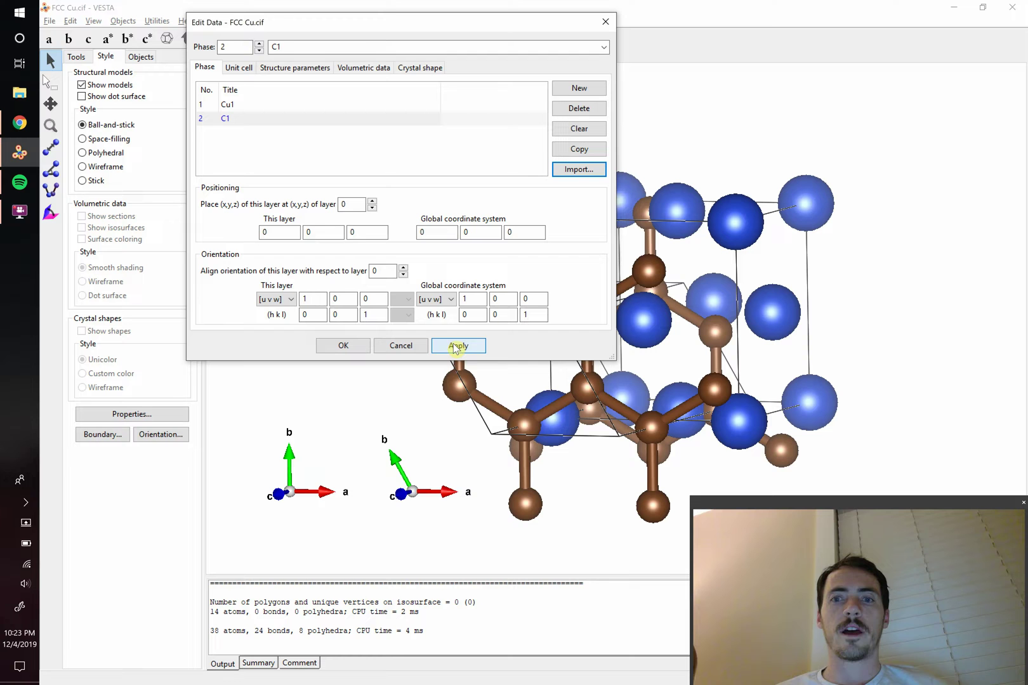
left_click(605, 22)
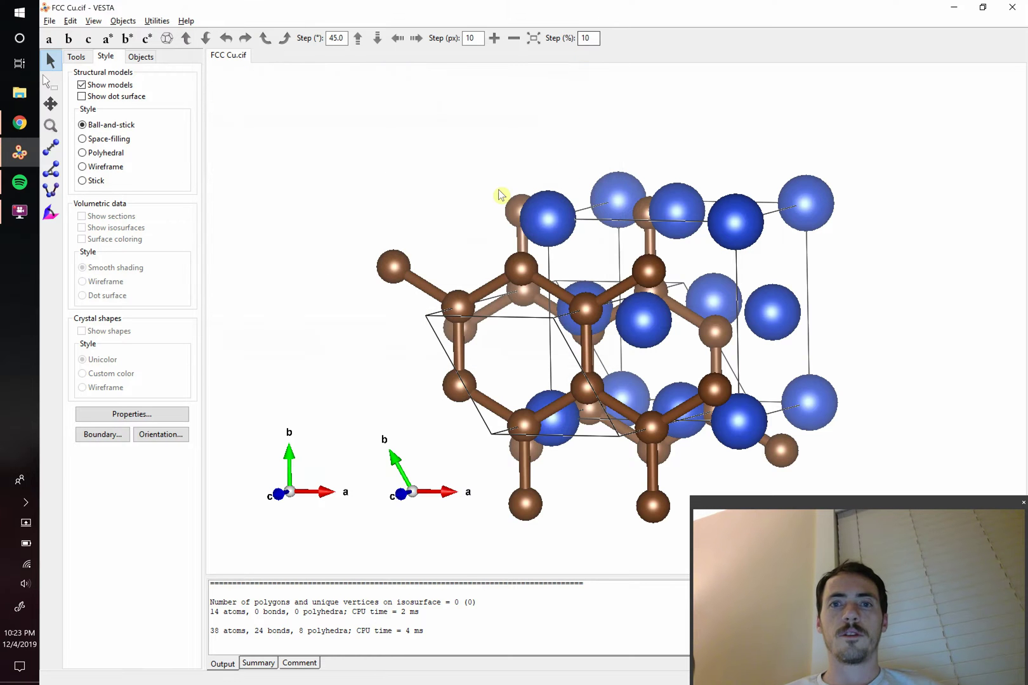
Extend the boundary of the Cu1 phase to a range of -3 to 3 in x, y and z
left_click_drag(420, 238, 477, 220)
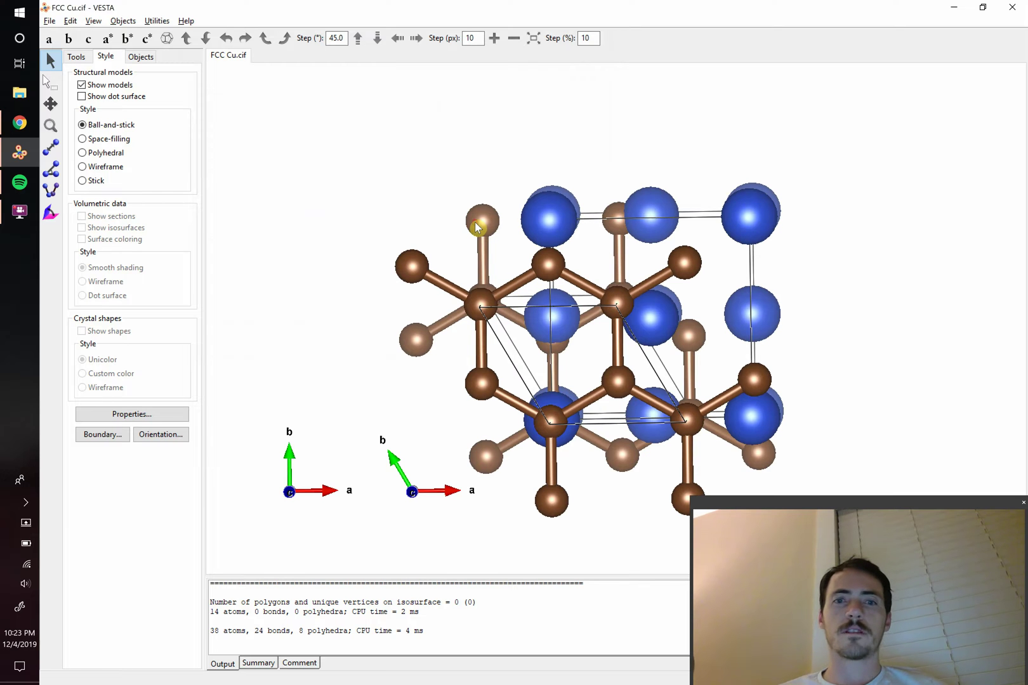
left_click(102, 434)
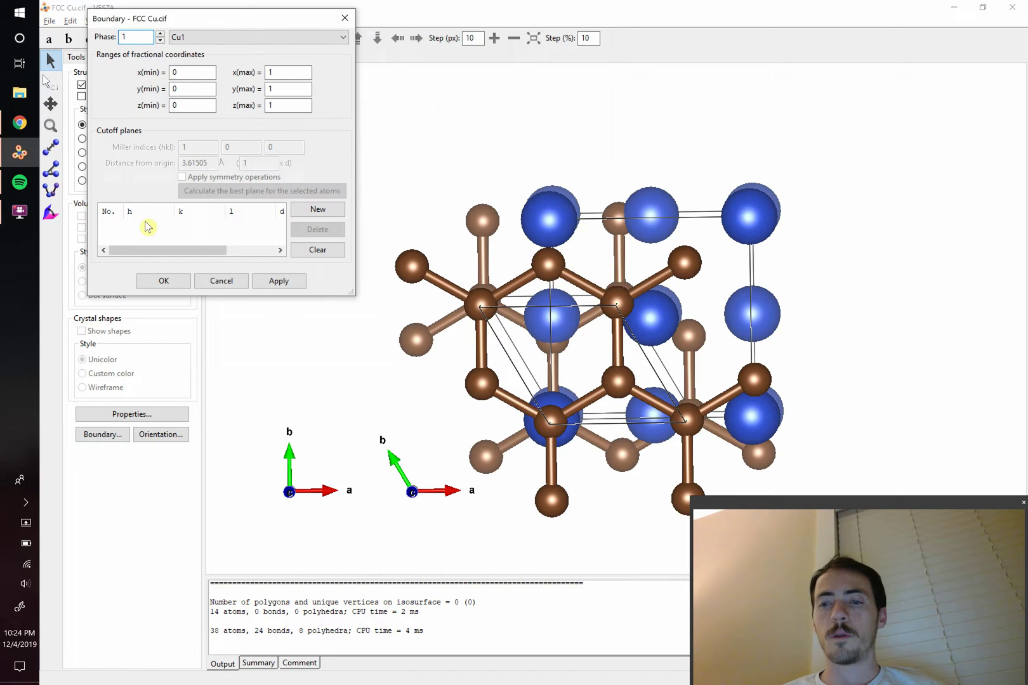
left_click(203, 71)
type("-3")
key("Tab")
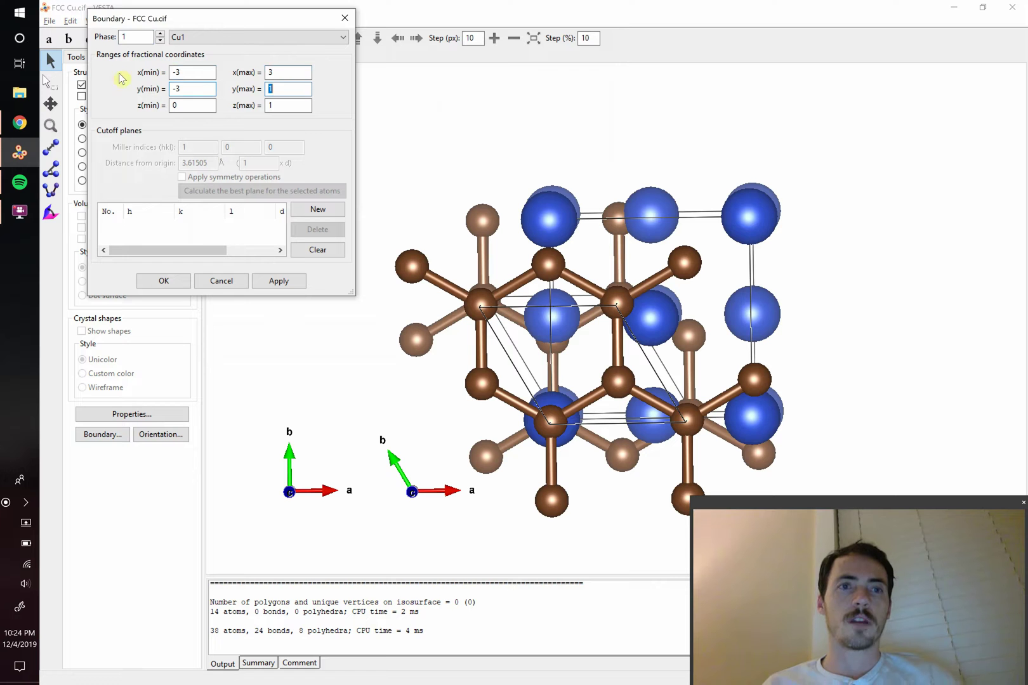
key("Tab")
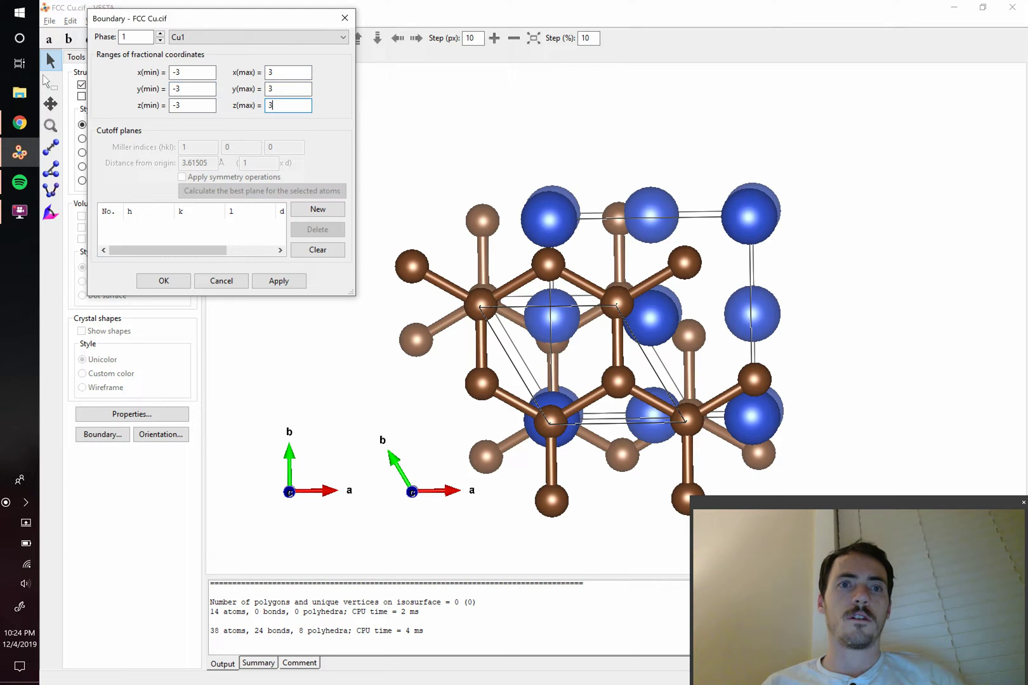
left_click(279, 281)
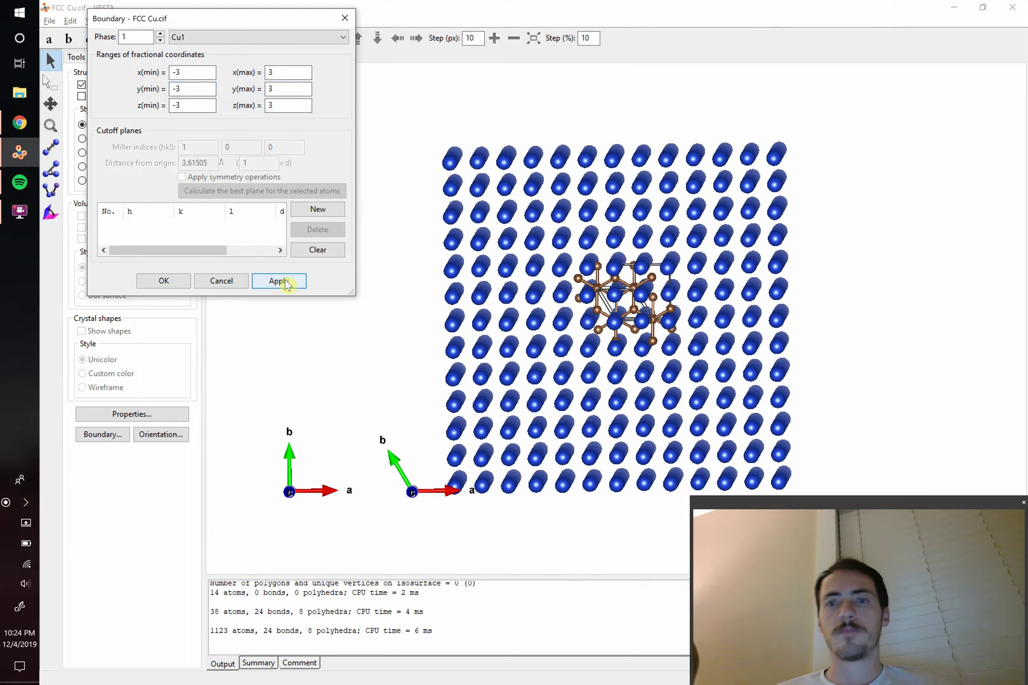
left_click(164, 281)
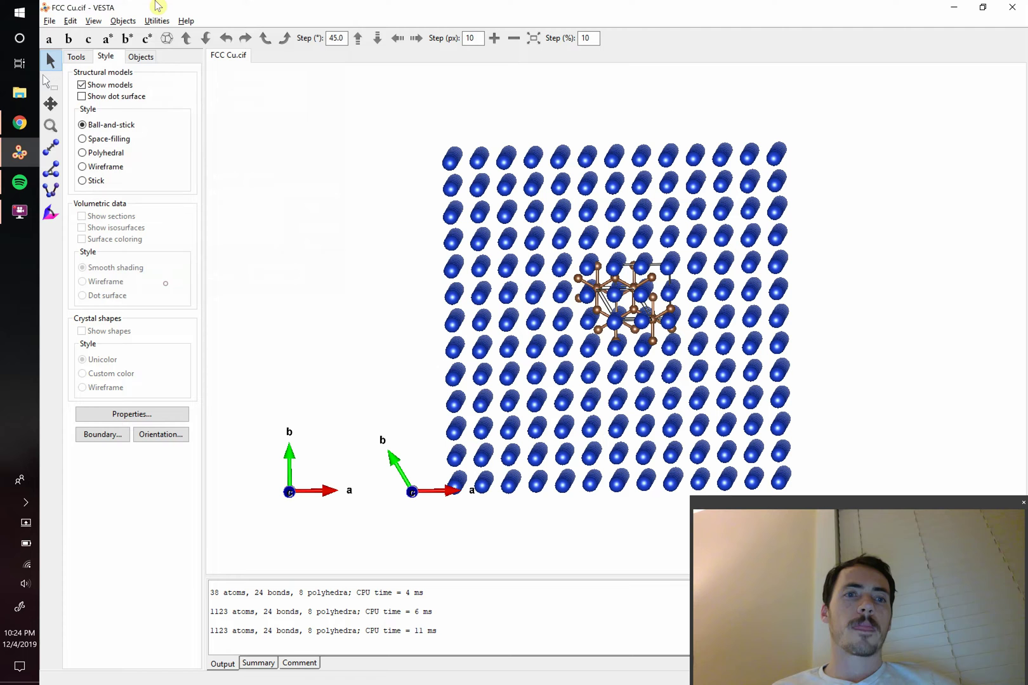
Add a lattice plane with Miller indices (1 1 1) to the Cu1 phase at a distance of 1 × d from the origin
left_click(71, 21)
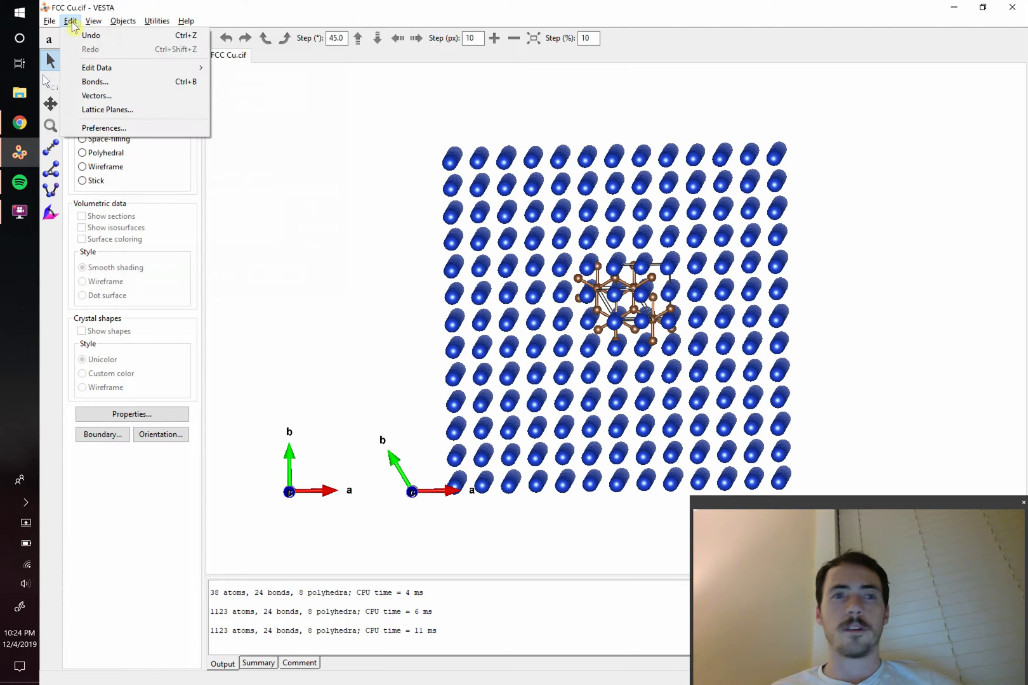
left_click(126, 109)
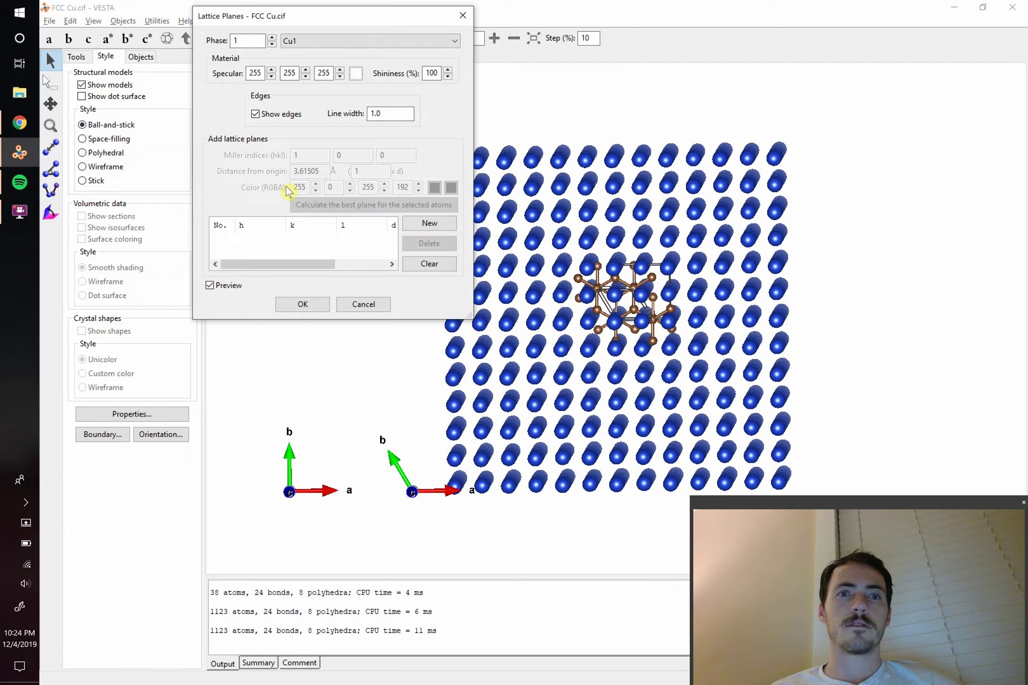
left_click(429, 223)
double_click(354, 156)
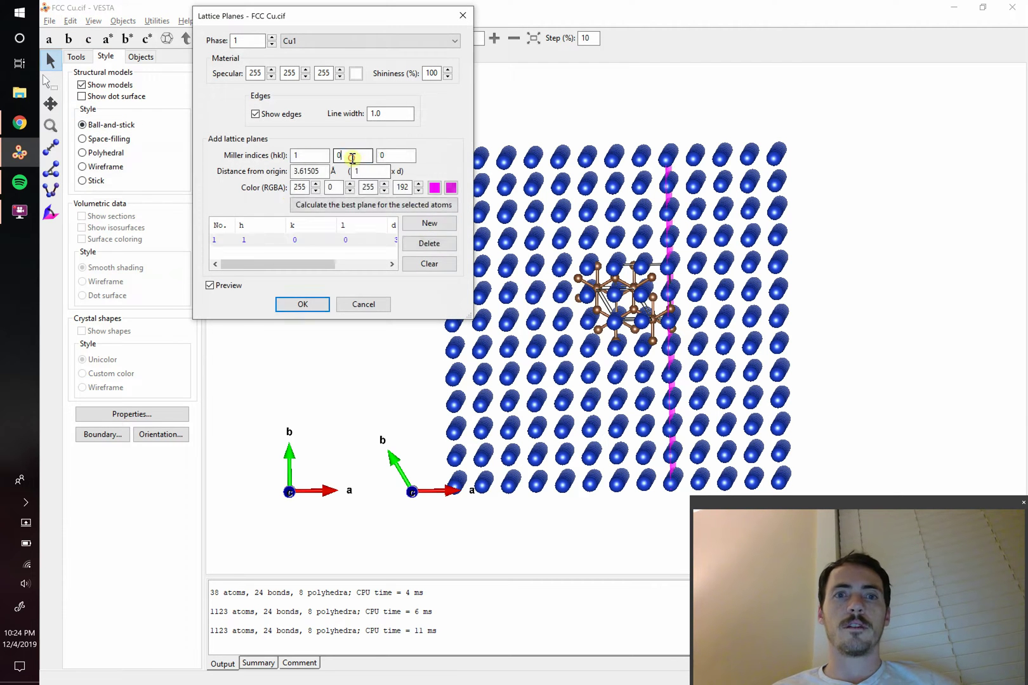
type("1")
key("Tab")
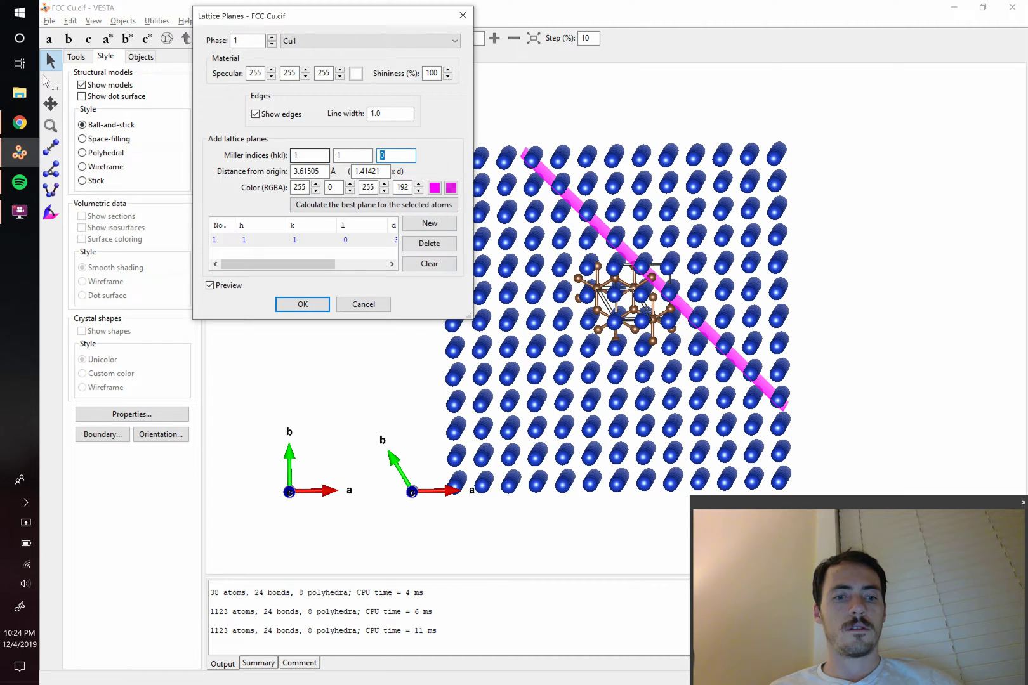
type("1")
key("Tab")
key("Tab")
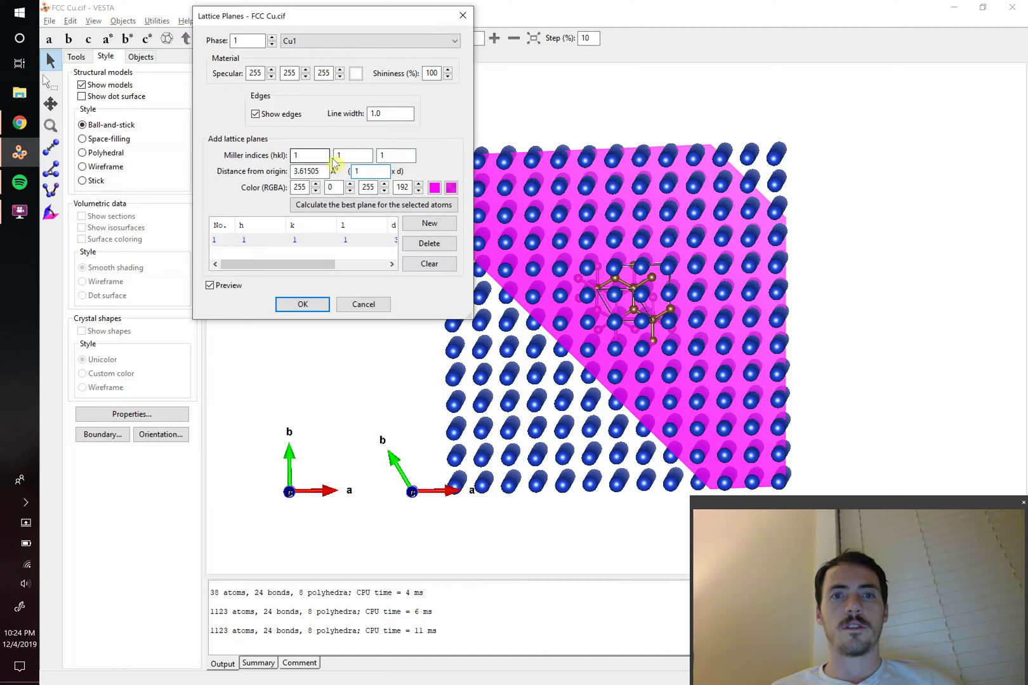
left_click(324, 171)
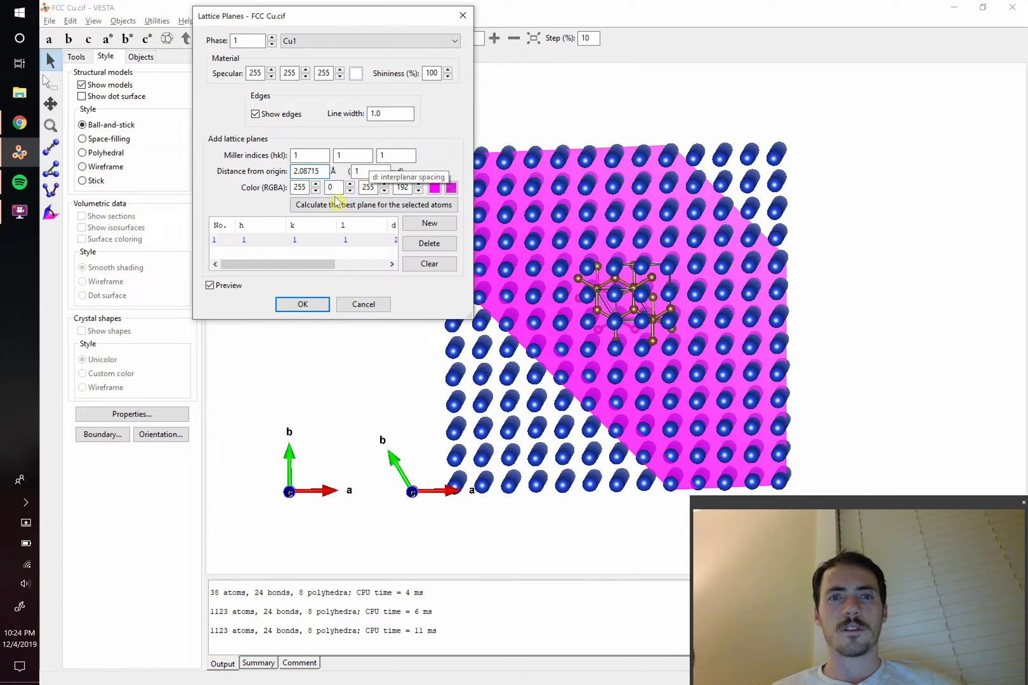
left_click(319, 308)
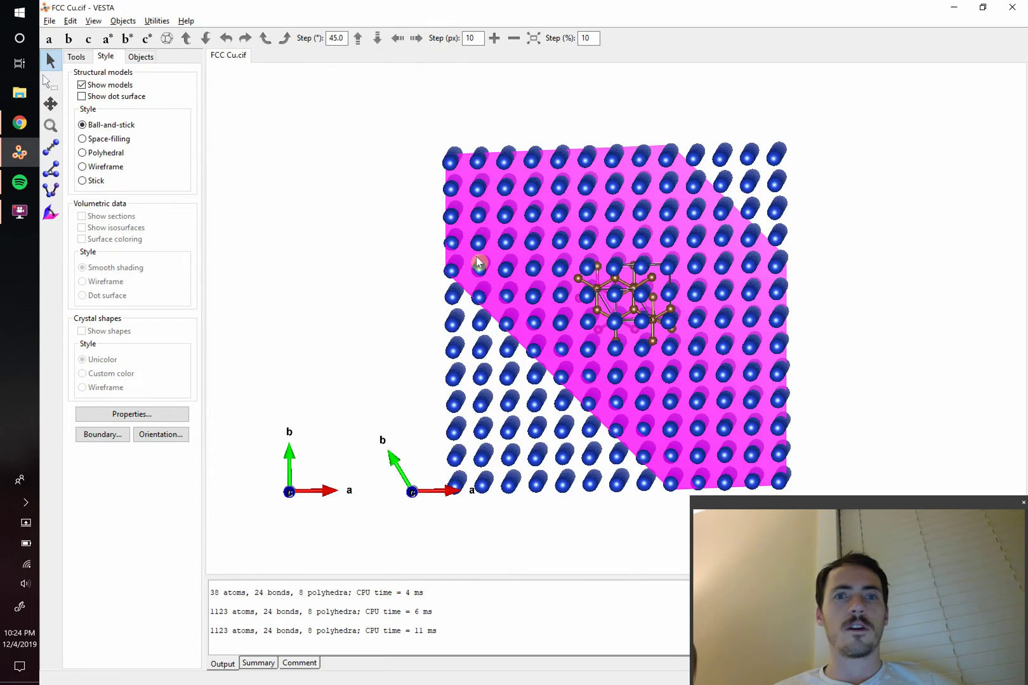
Turn the (111) plane edge-on and delete a block of copper atoms above it
mouse_move(652, 325)
left_mouse_down()
mouse_move(690, 244)
mouse_move(601, 257)
mouse_move(677, 236)
mouse_move(618, 247)
mouse_move(653, 254)
mouse_move(627, 254)
left_mouse_up()
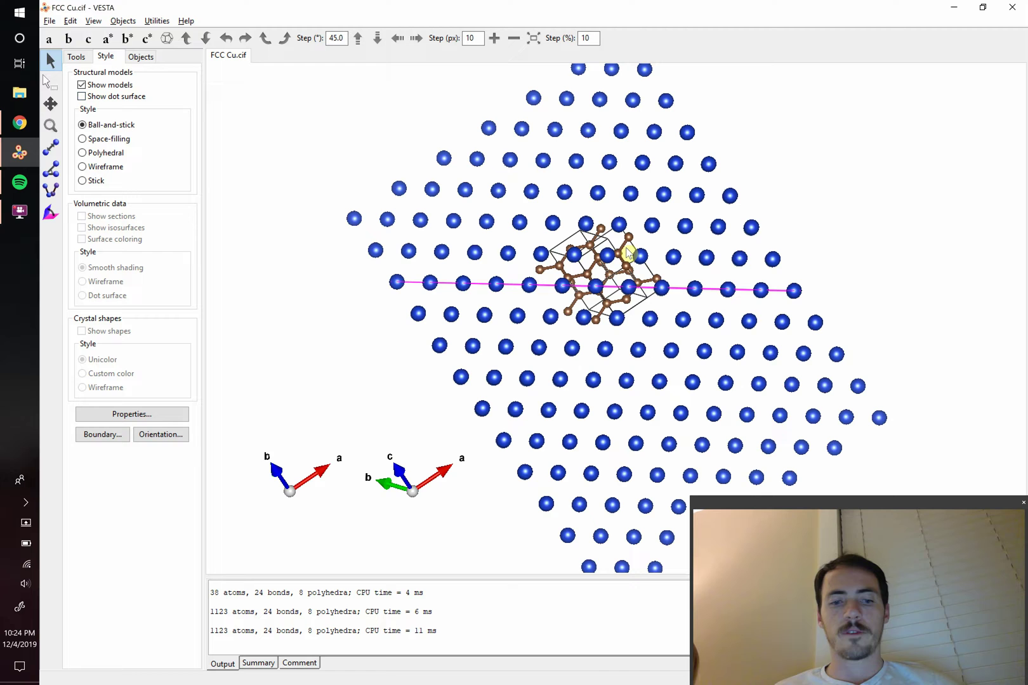
key("s")
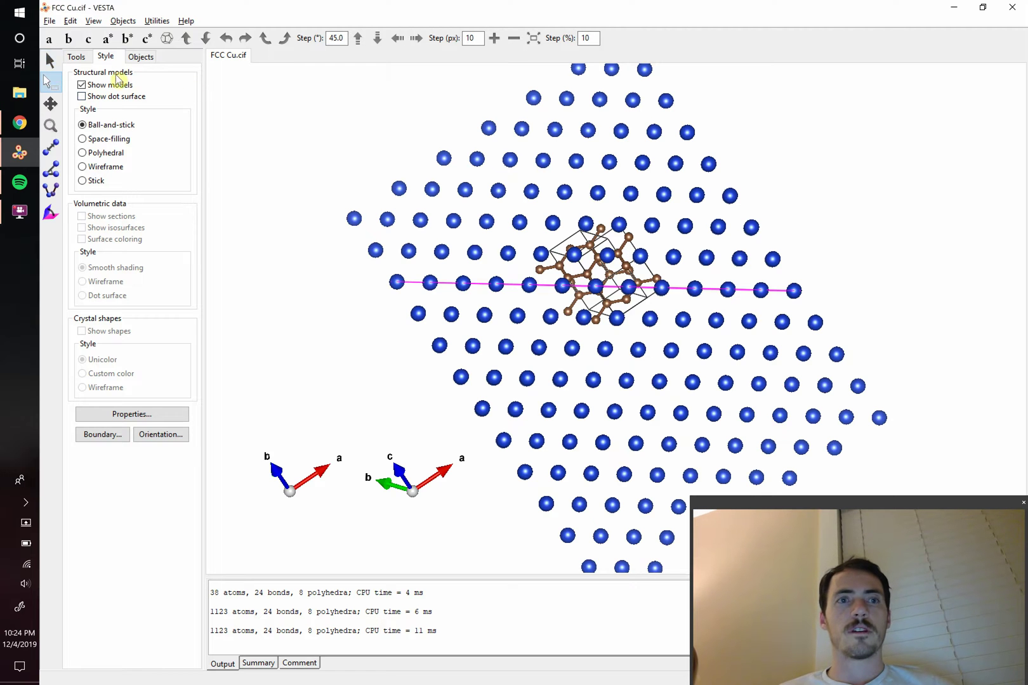
left_click(53, 81)
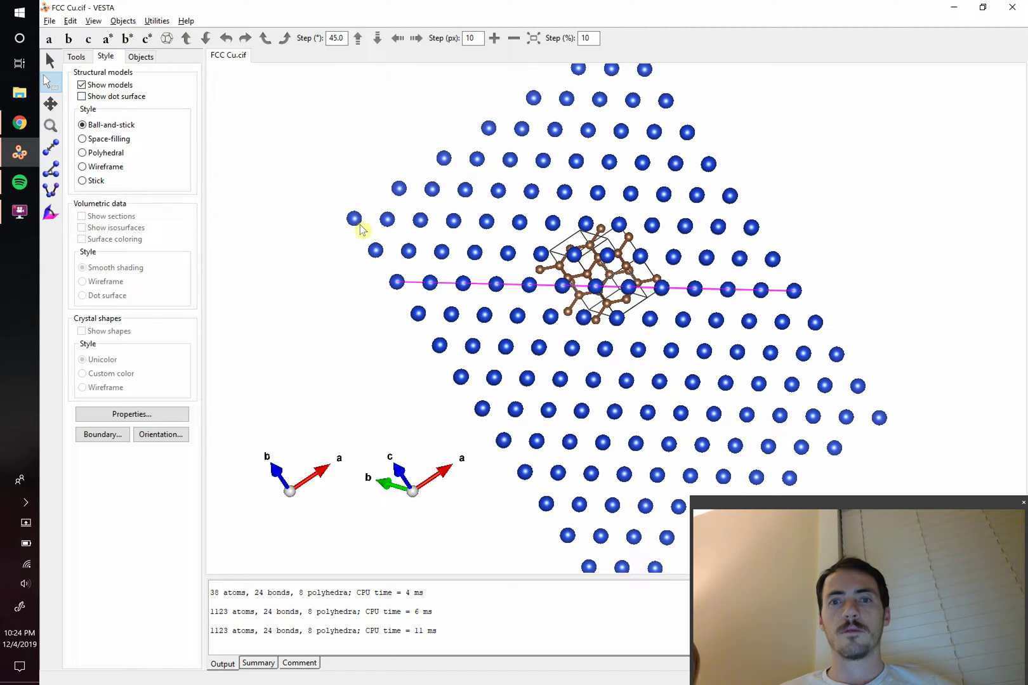
left_click_drag(337, 250, 804, 98)
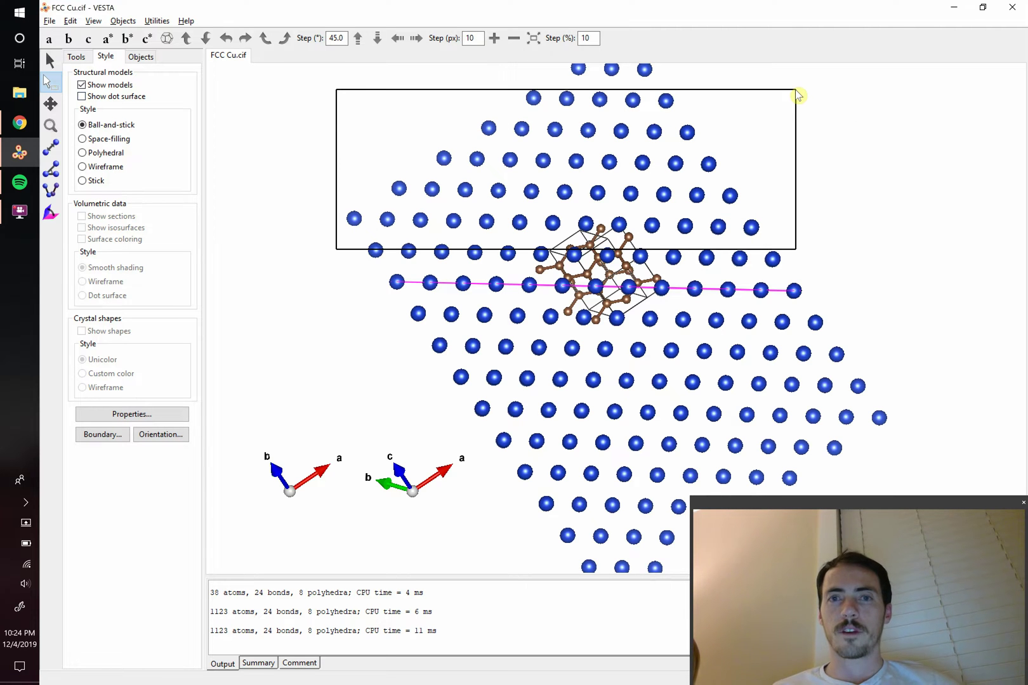
left_click_drag(797, 96, 797, 95)
key("Delete")
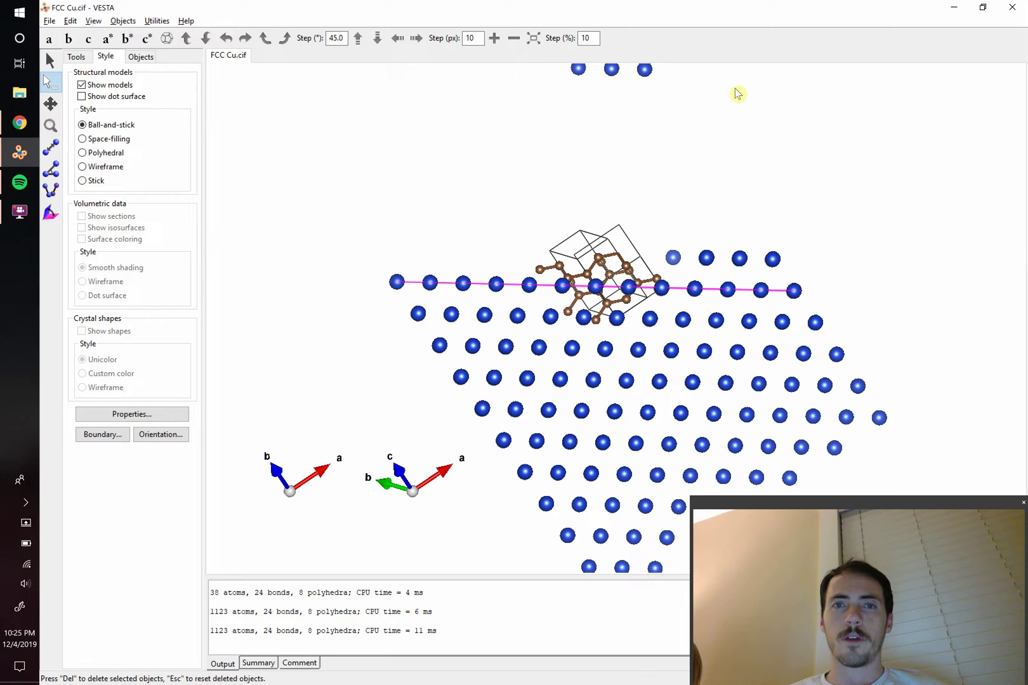
Inspect the trimmed copper surface from several angles and compare it with the graphene-copper inset of Figure 1 in the paper
left_click(50, 61)
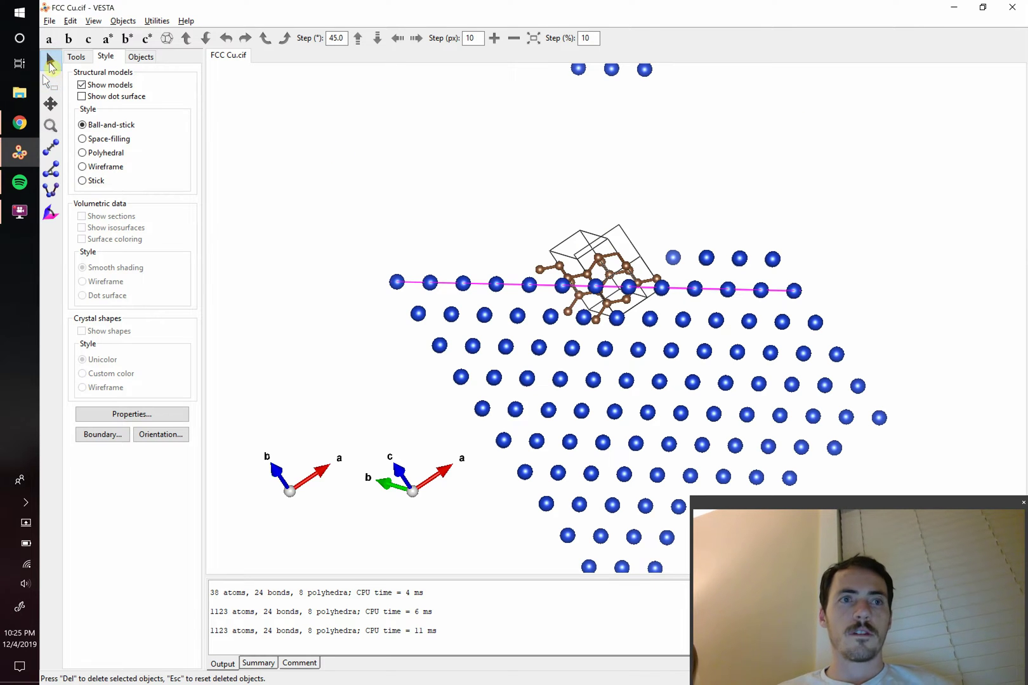
left_click_drag(658, 257, 502, 220)
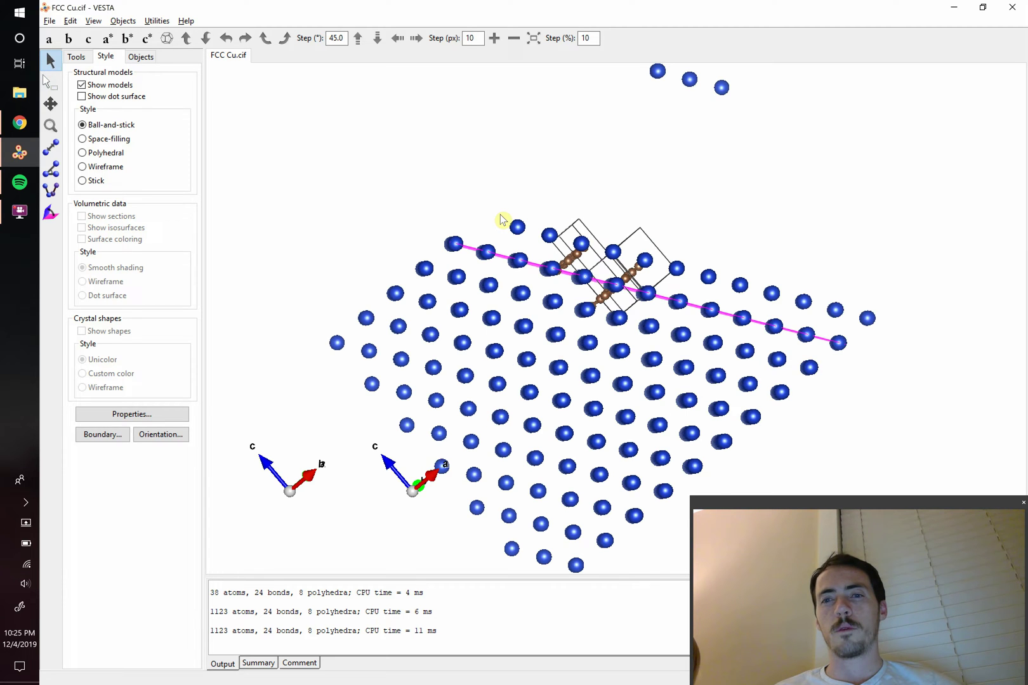
left_click_drag(510, 221, 660, 261)
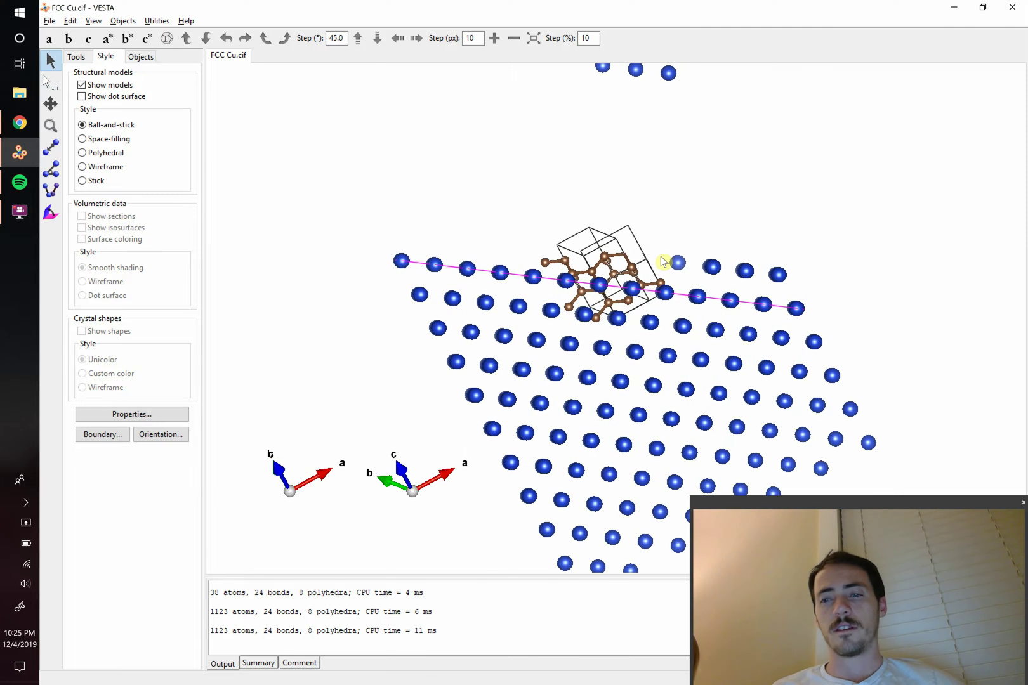
key("alt+Tab")
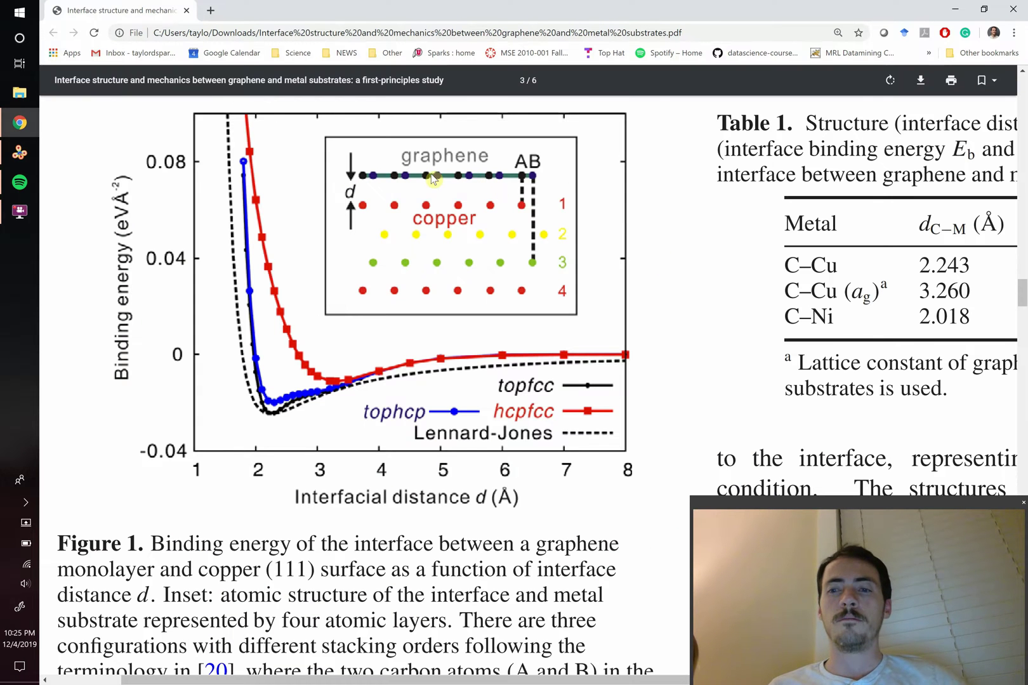
key("alt+Tab")
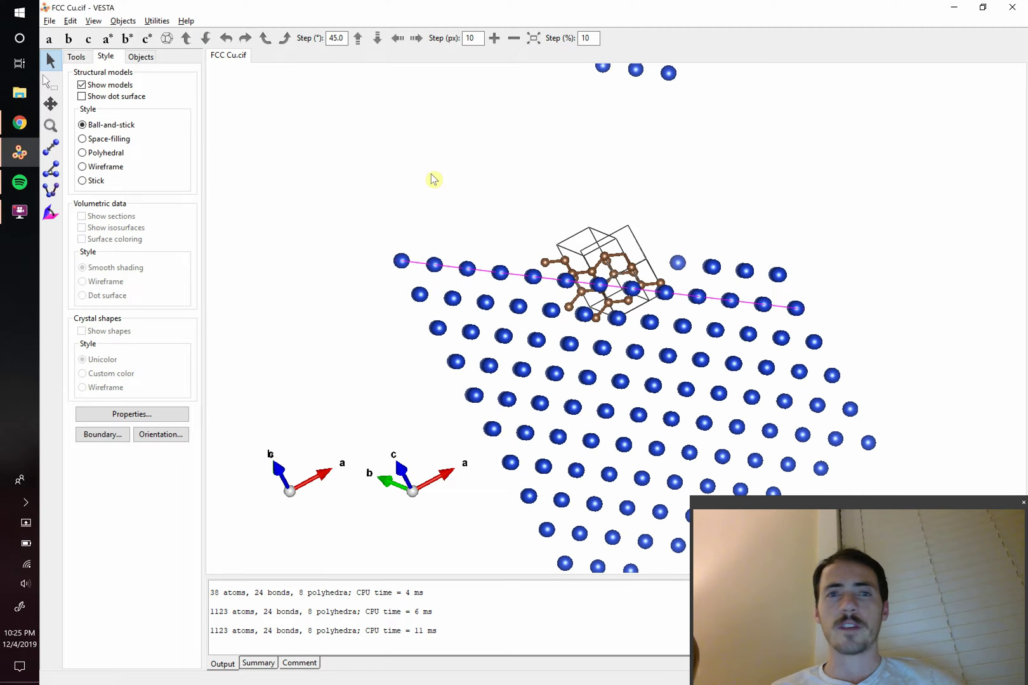
Open the phase data of the model and align the orientation of the C1 phase with respect to layer 1
left_click(71, 20)
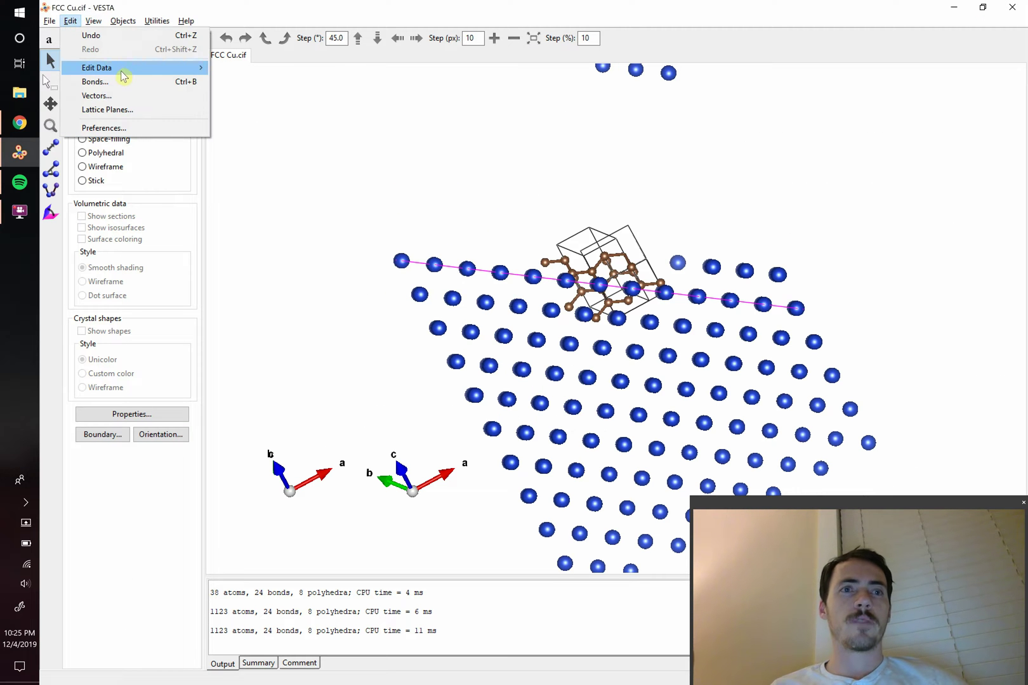
mouse_move(149, 68)
left_click(235, 77)
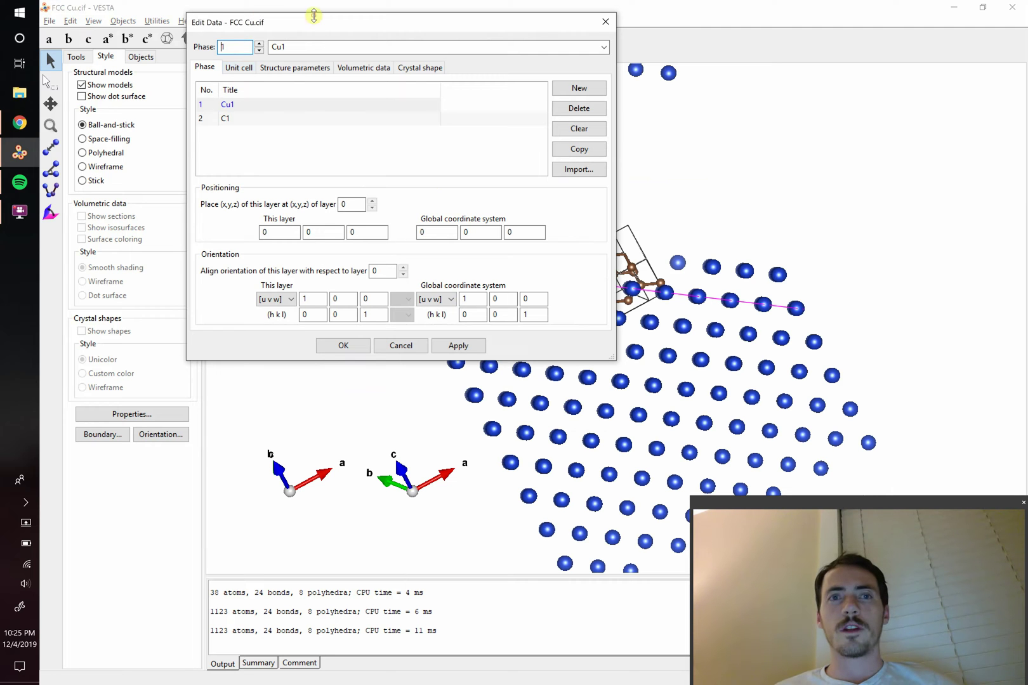
left_click_drag(321, 28, 206, 31)
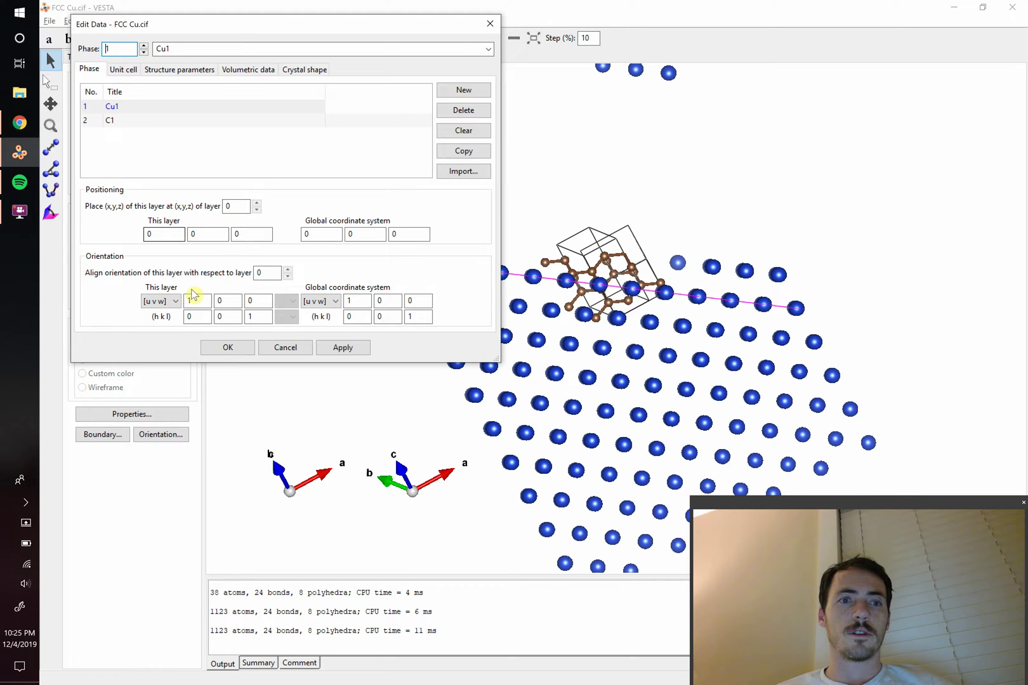
left_click(130, 126)
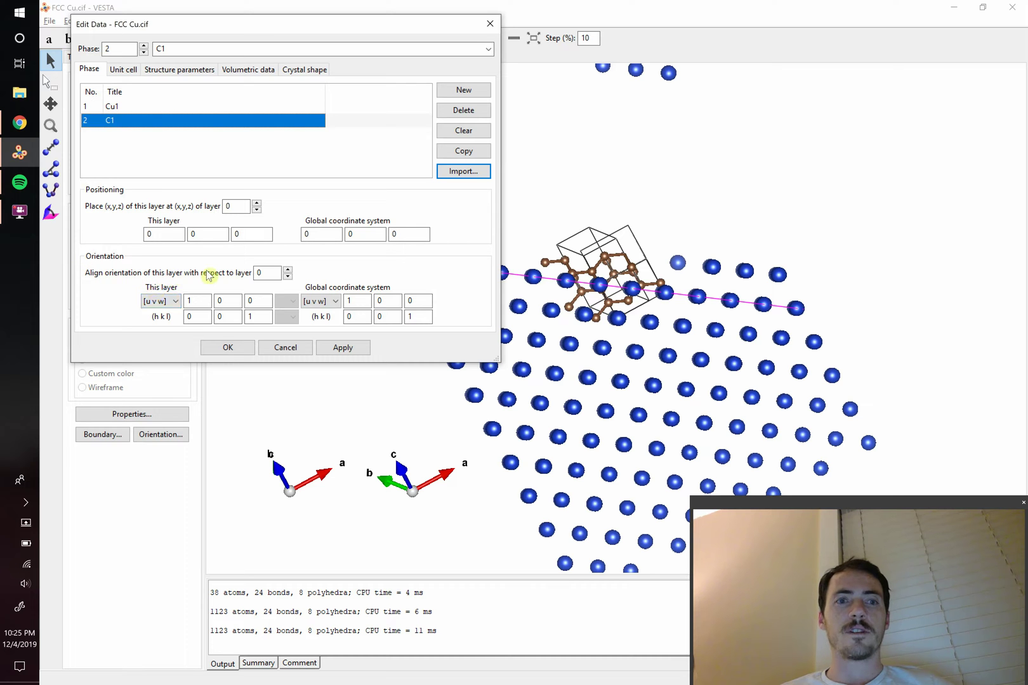
left_click(286, 269)
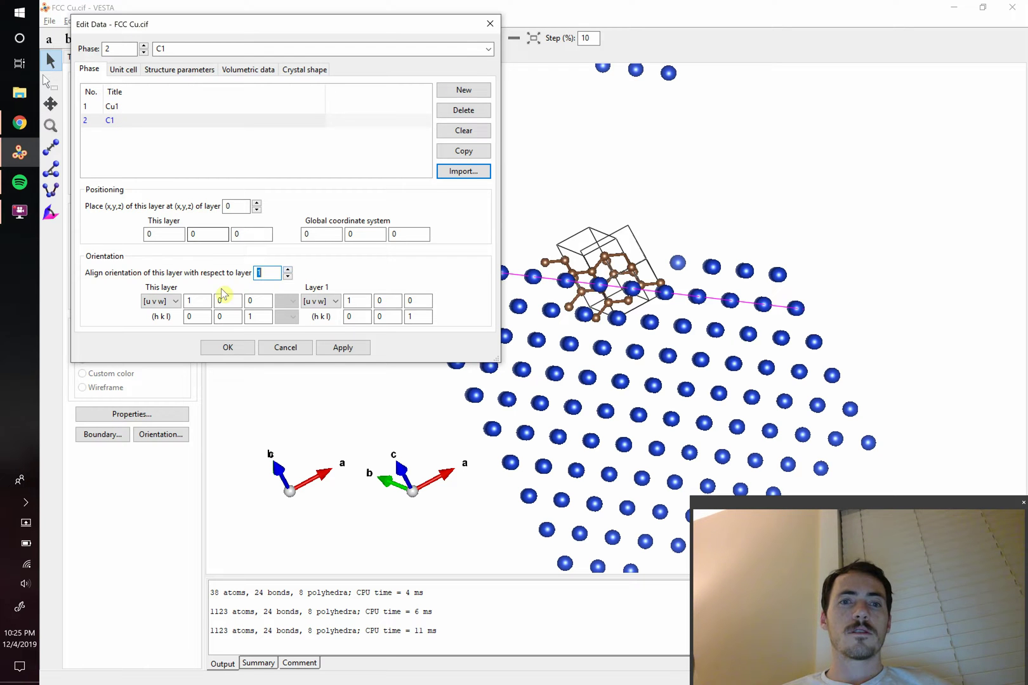
Set the layer 1 reference for the C1 alignment to direction [1 1 1] and plane (1 1 1)
left_click(383, 300)
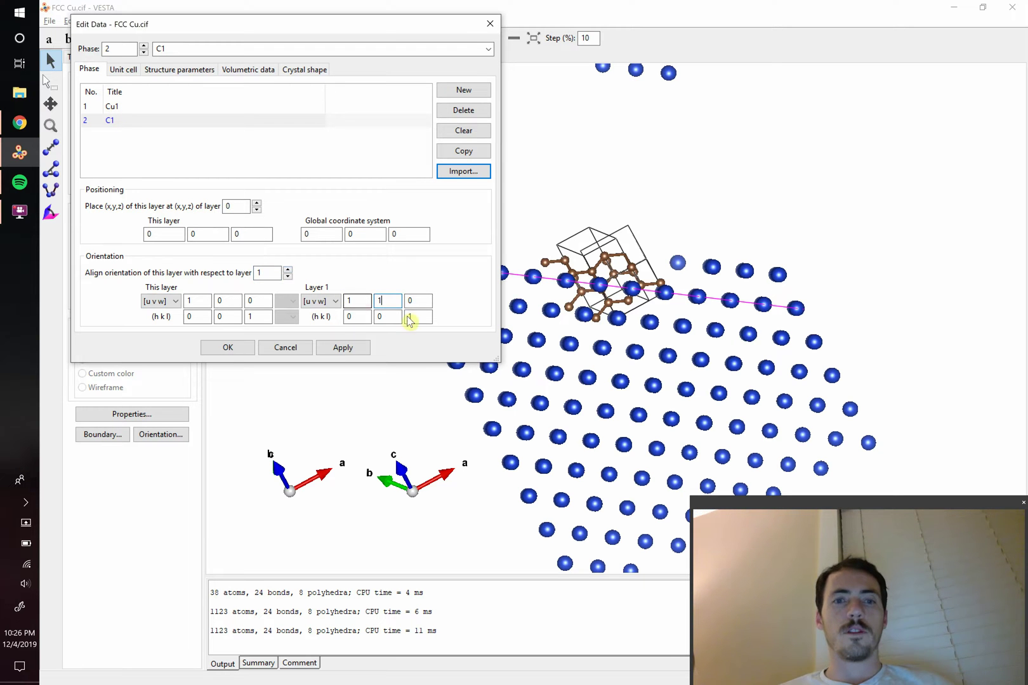
left_click(416, 300)
type("1")
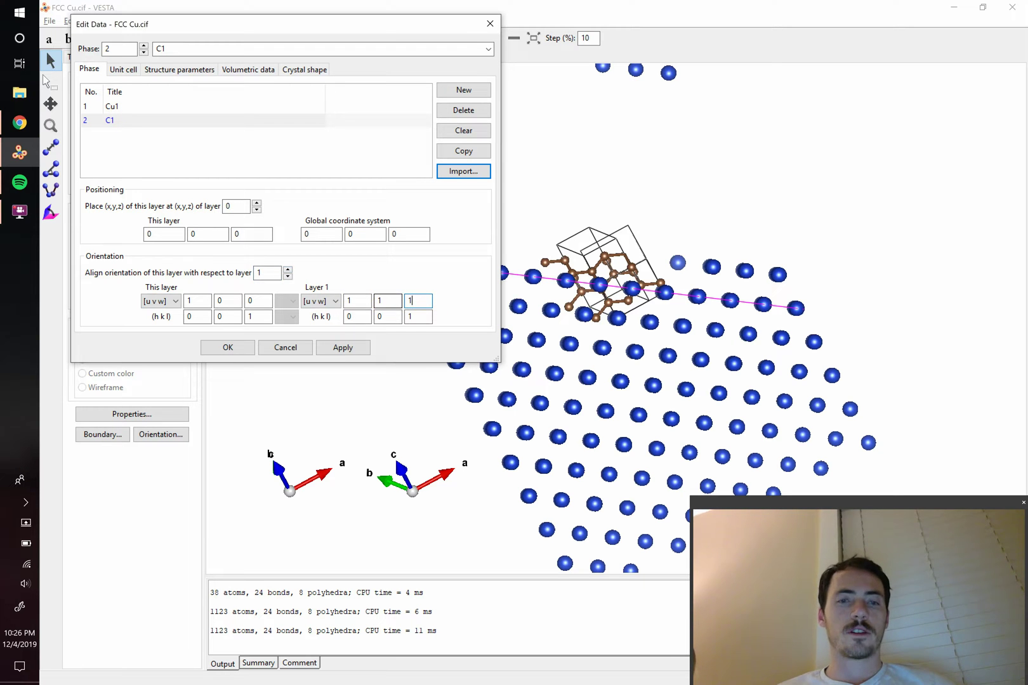
left_click(349, 315)
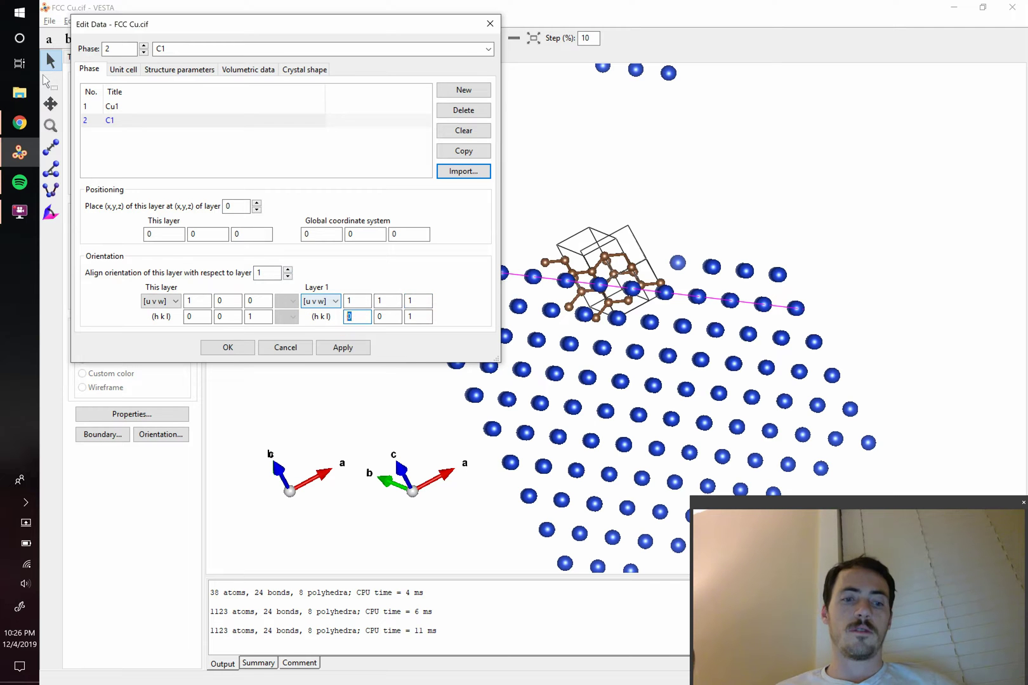
left_click(381, 316)
type("1")
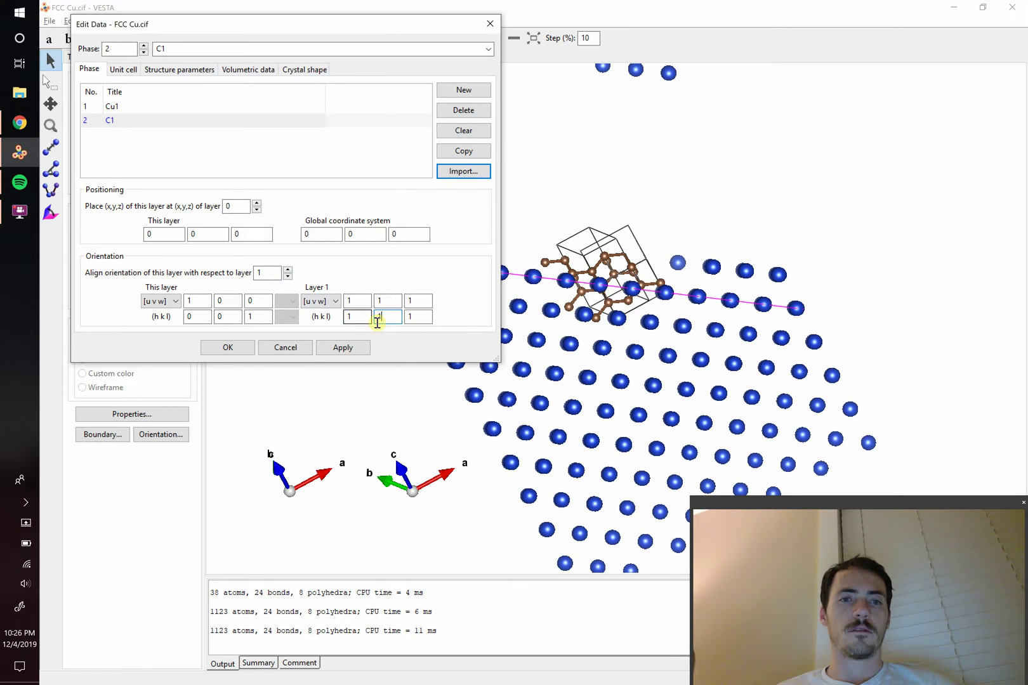
left_click(419, 317)
type("1")
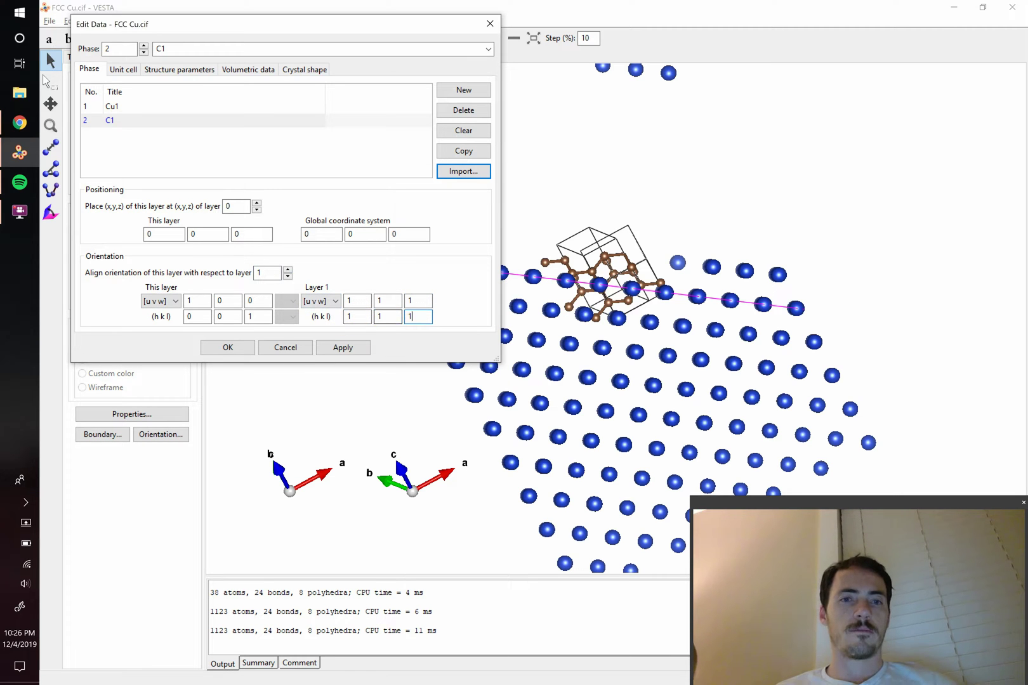
Set the C1 layer's alignment direction to [0 0 1], apply it, and check the result against the Figure 1 inset in the paper
left_click(357, 299)
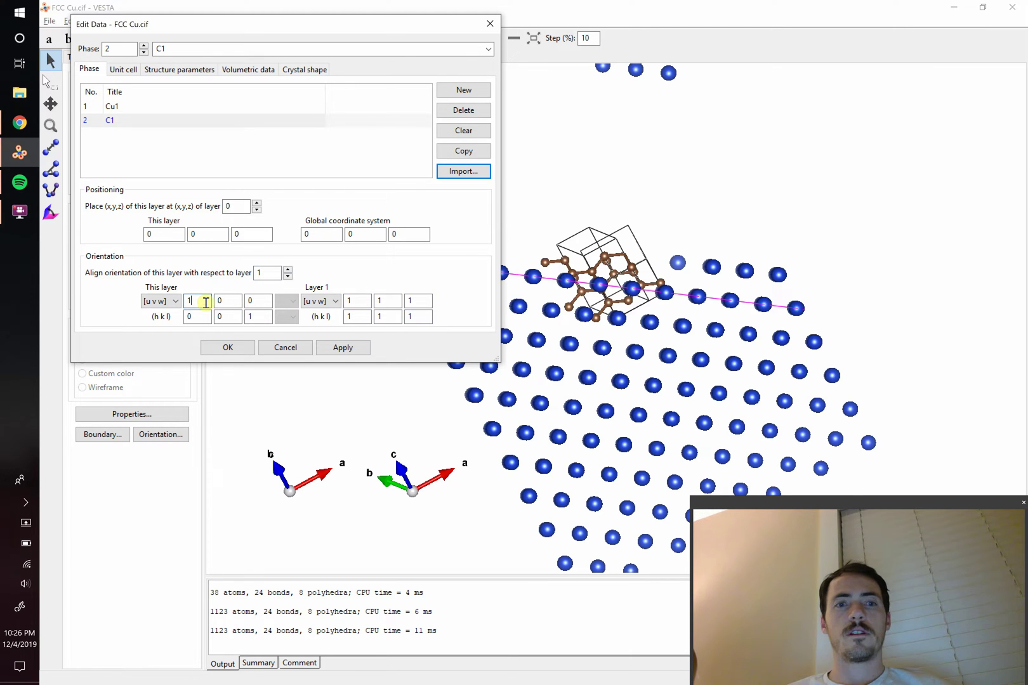
double_click(262, 300)
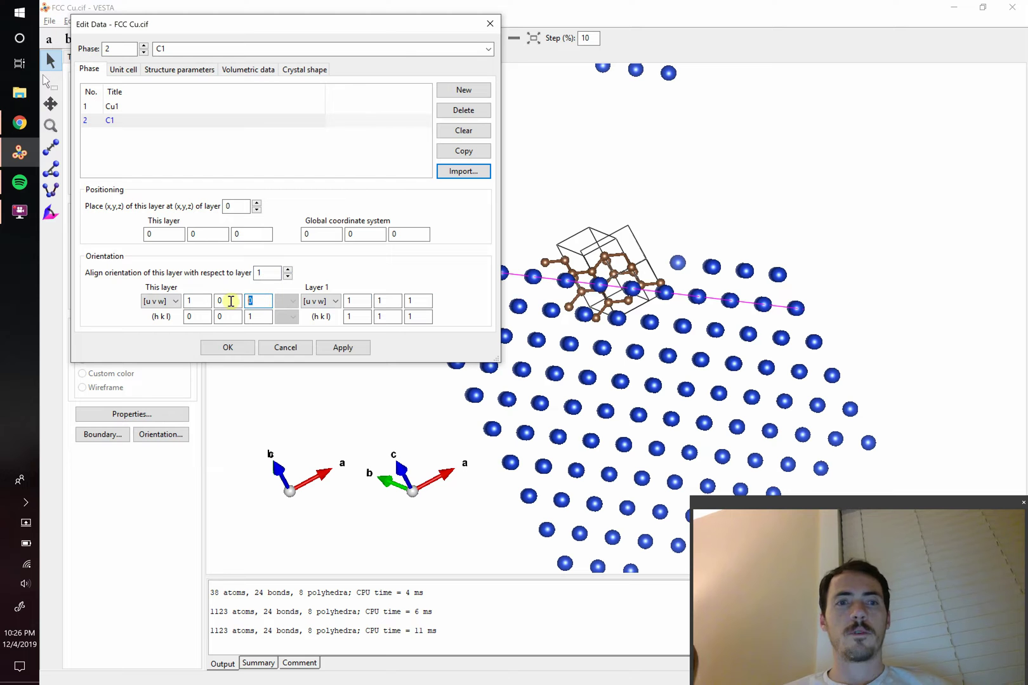
type("1")
double_click(197, 301)
type("0")
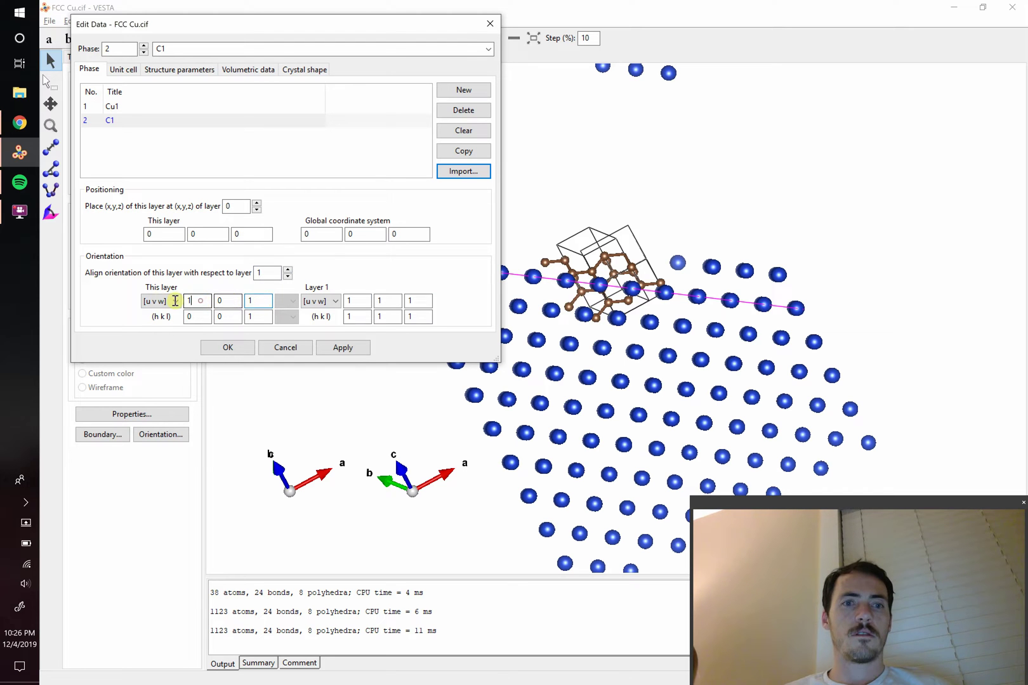
left_click(343, 347)
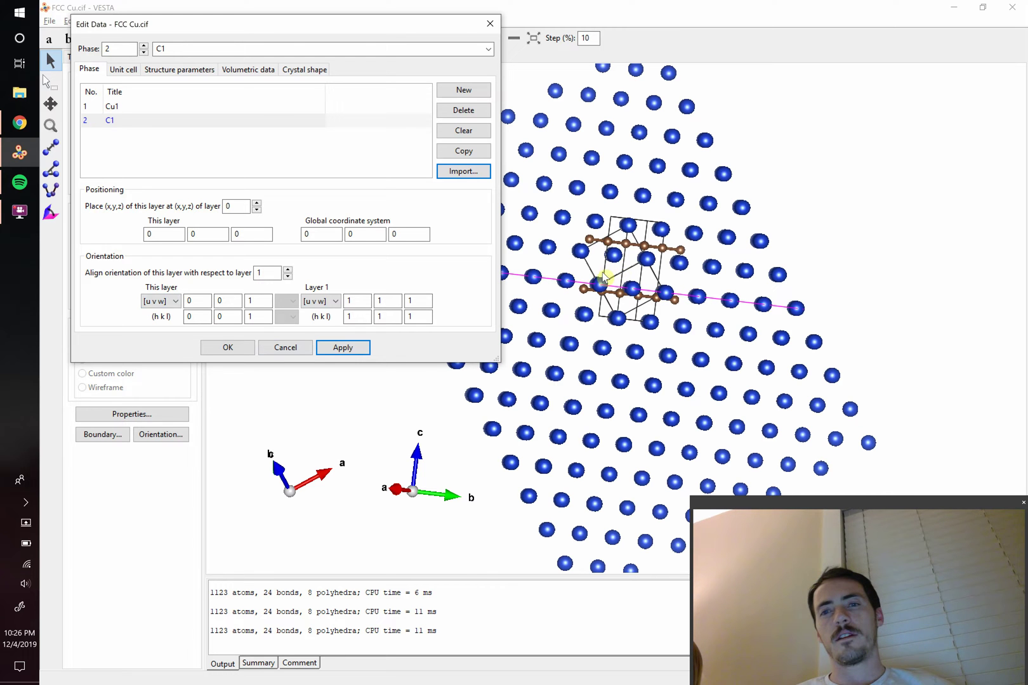
key("alt+Tab")
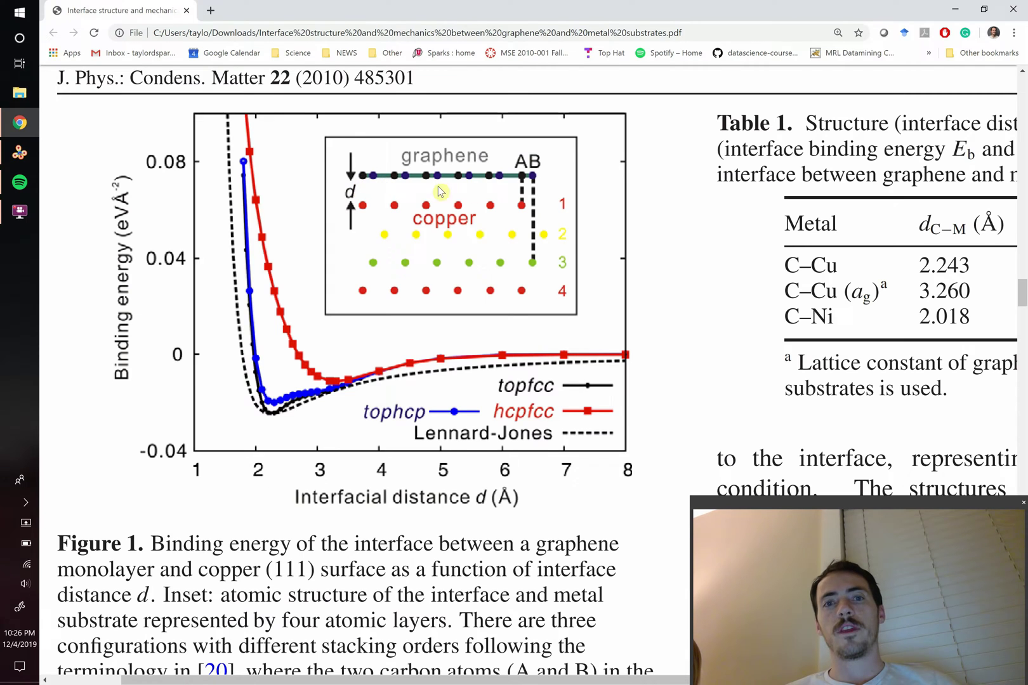
key("alt+Tab")
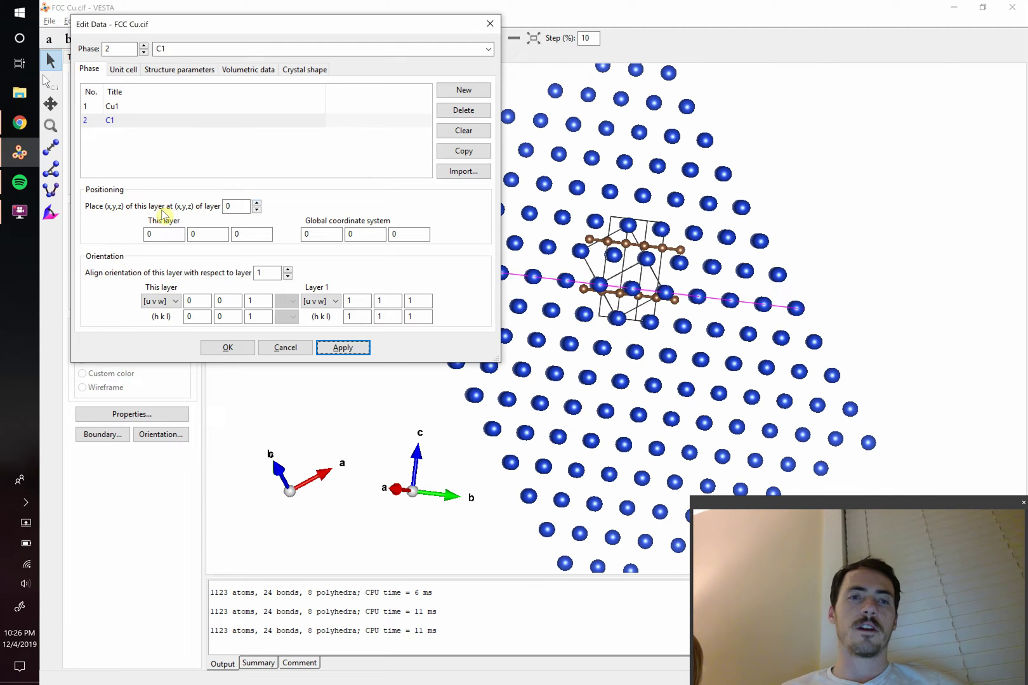
Position the C1 phase relative to layer 1 using this-layer coordinates 0, 0, 0.2 and apply the placement
left_click(257, 203)
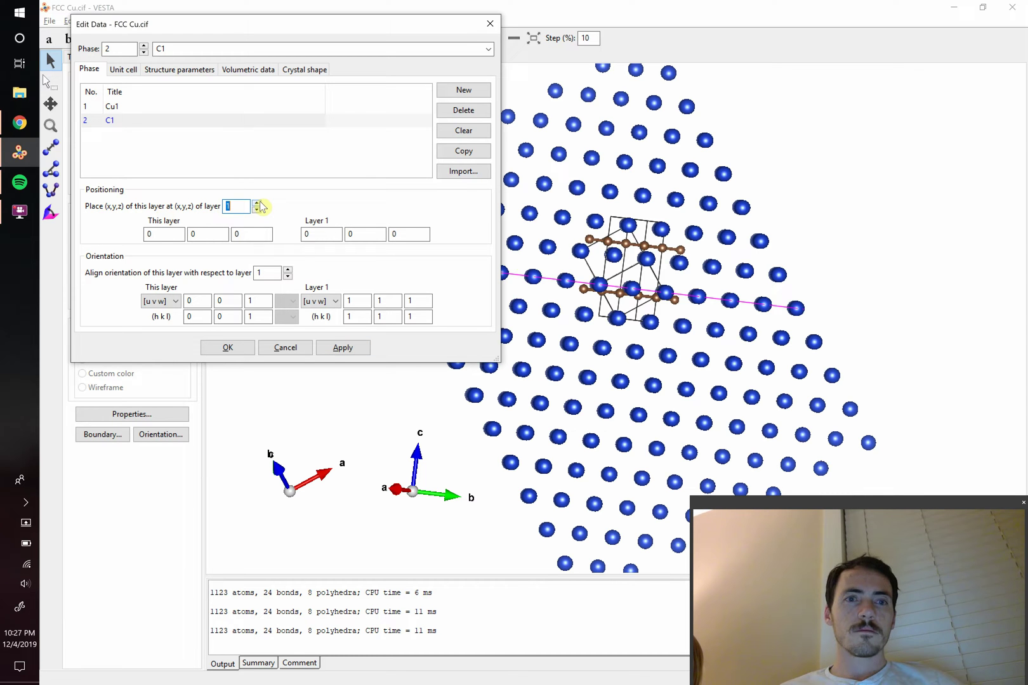
left_click(165, 234)
type(".2")
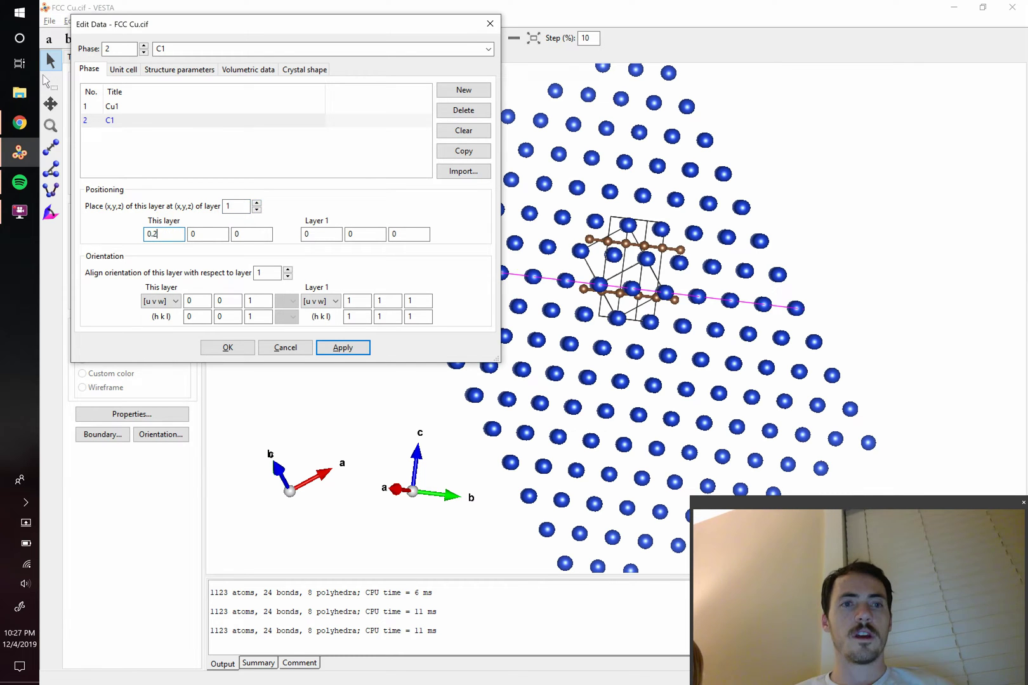
left_click(218, 233)
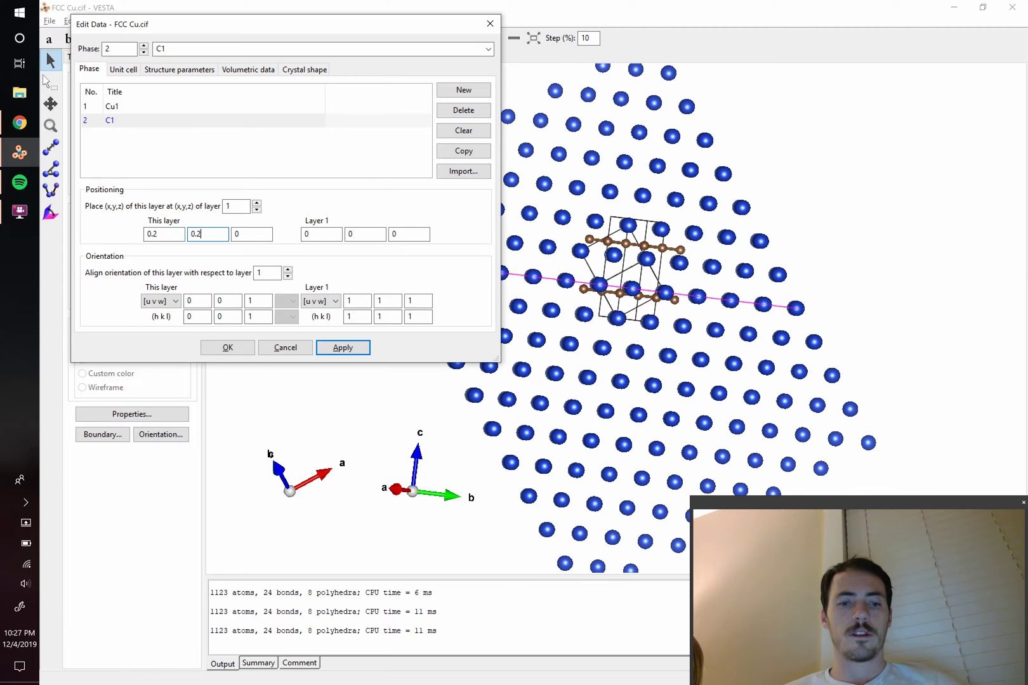
left_click(158, 233)
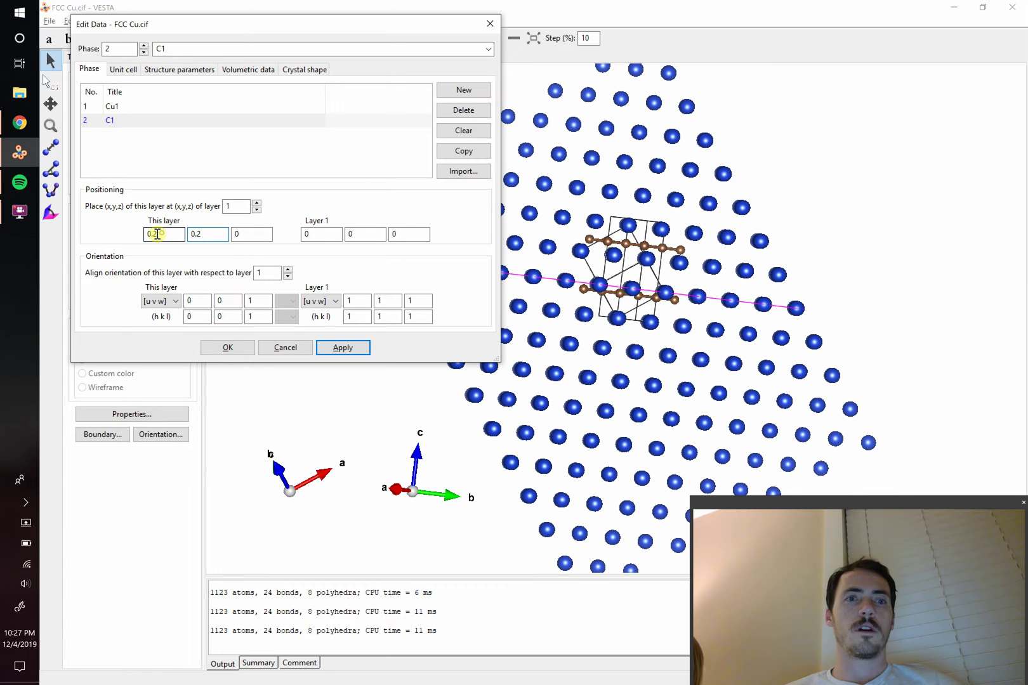
left_click_drag(157, 233, 147, 234)
left_click_drag(215, 234, 166, 235)
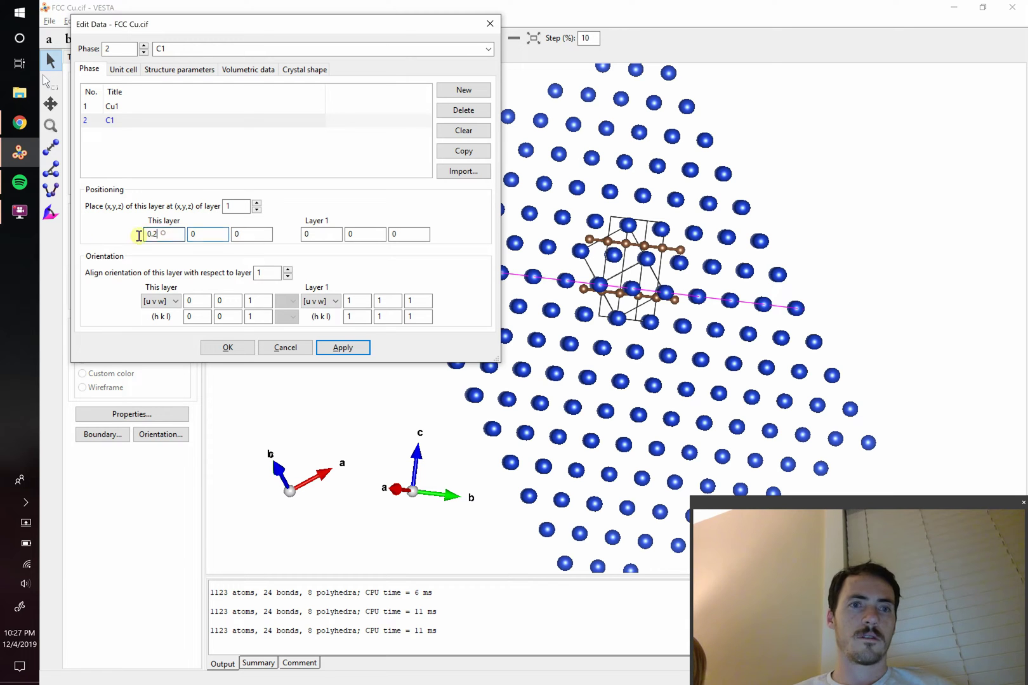
type("0")
left_click(250, 232)
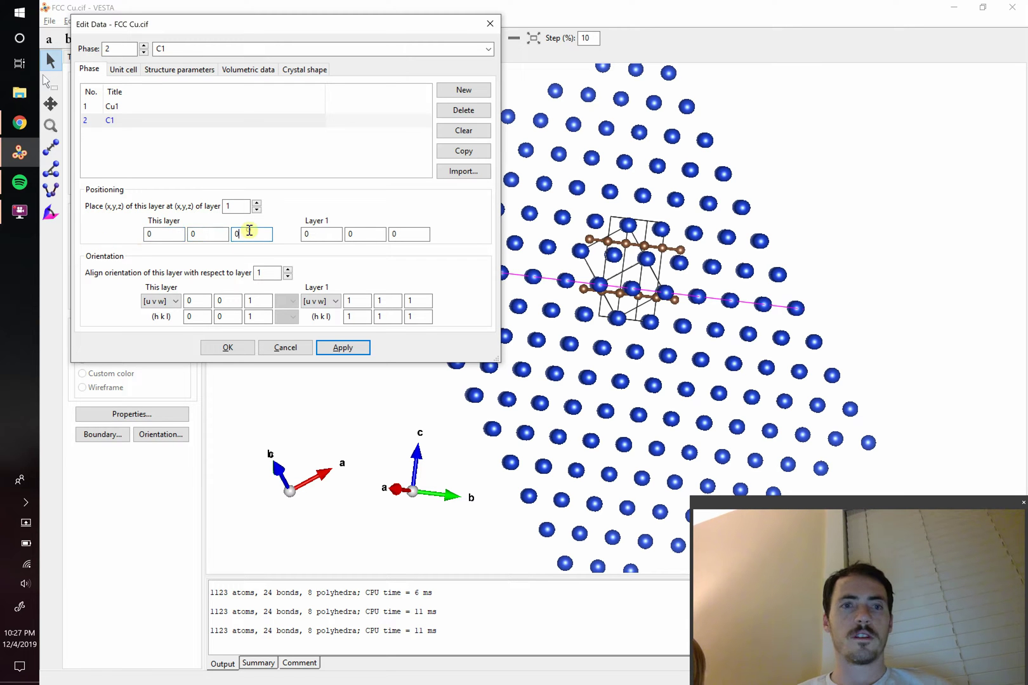
type(".2")
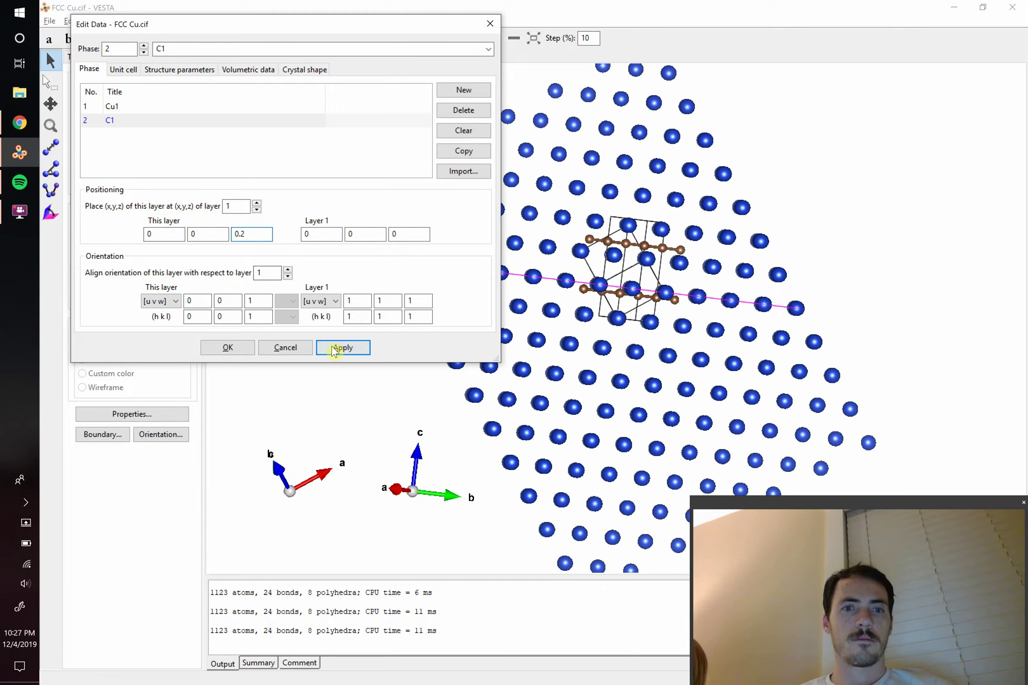
left_click(337, 349)
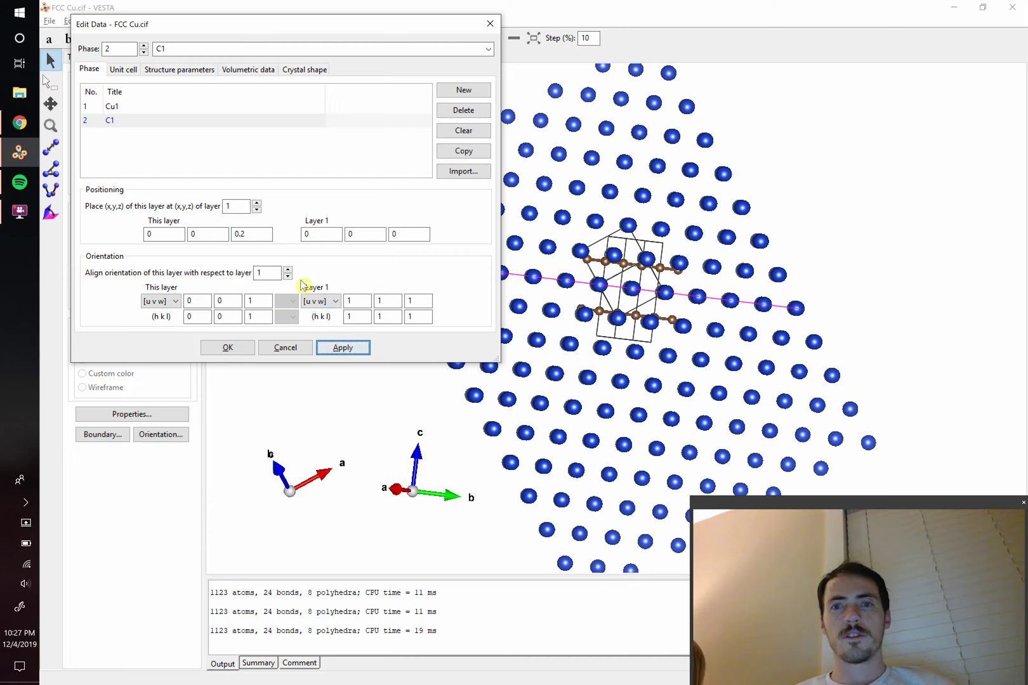
Set the C1 layer's z position to -0.2, apply it, and accept the phase data
left_click(255, 234)
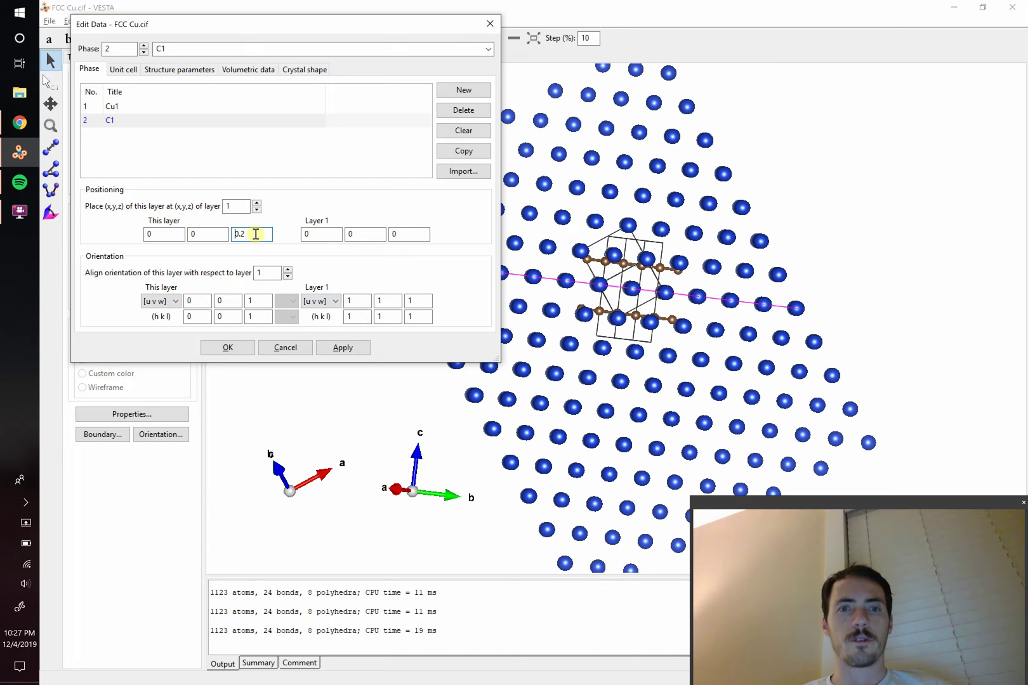
key("Home")
type("-")
left_click(341, 348)
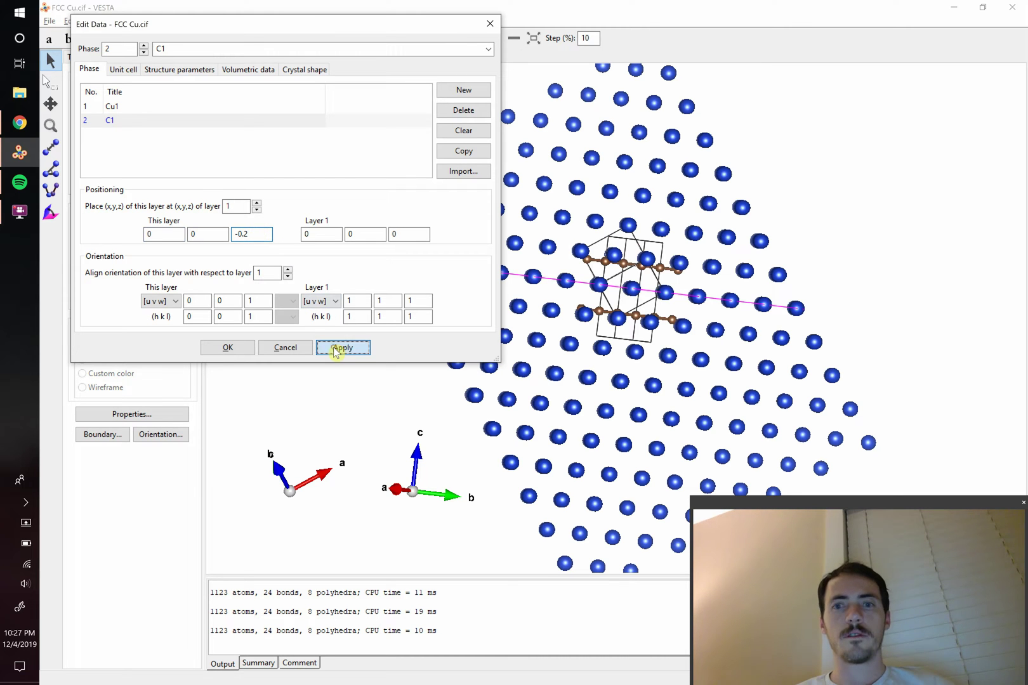
left_click(246, 235)
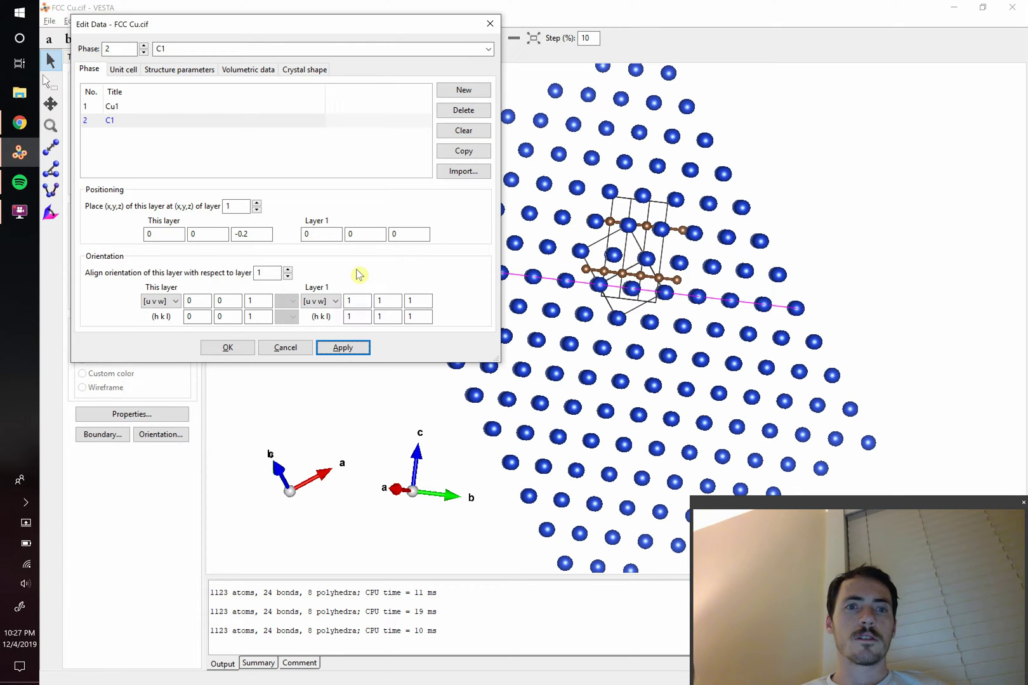
left_click(343, 349)
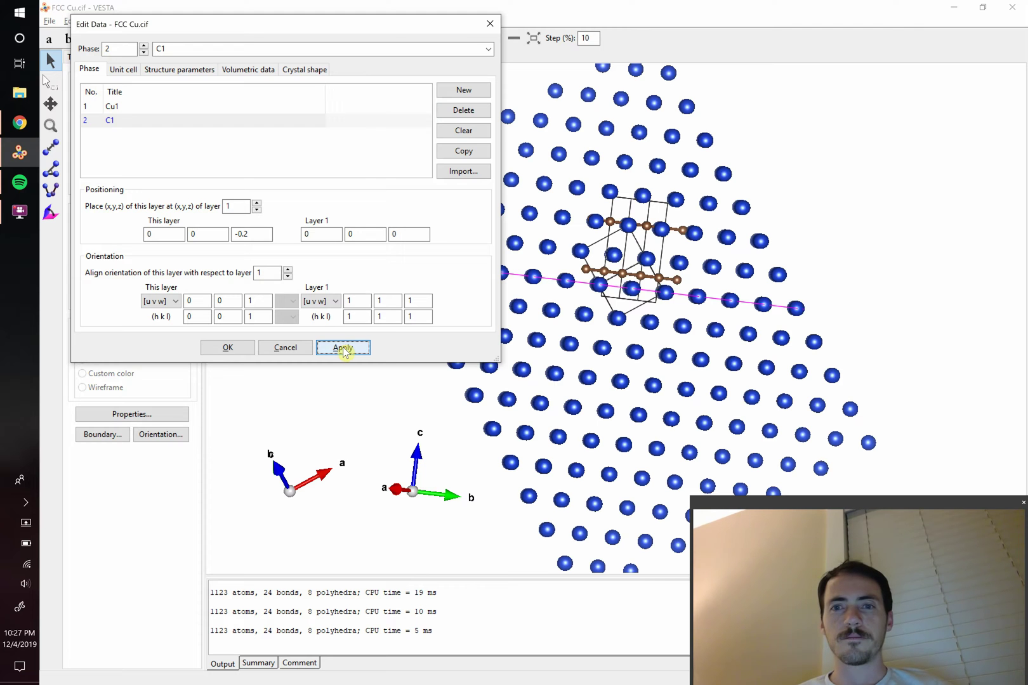
left_click(238, 348)
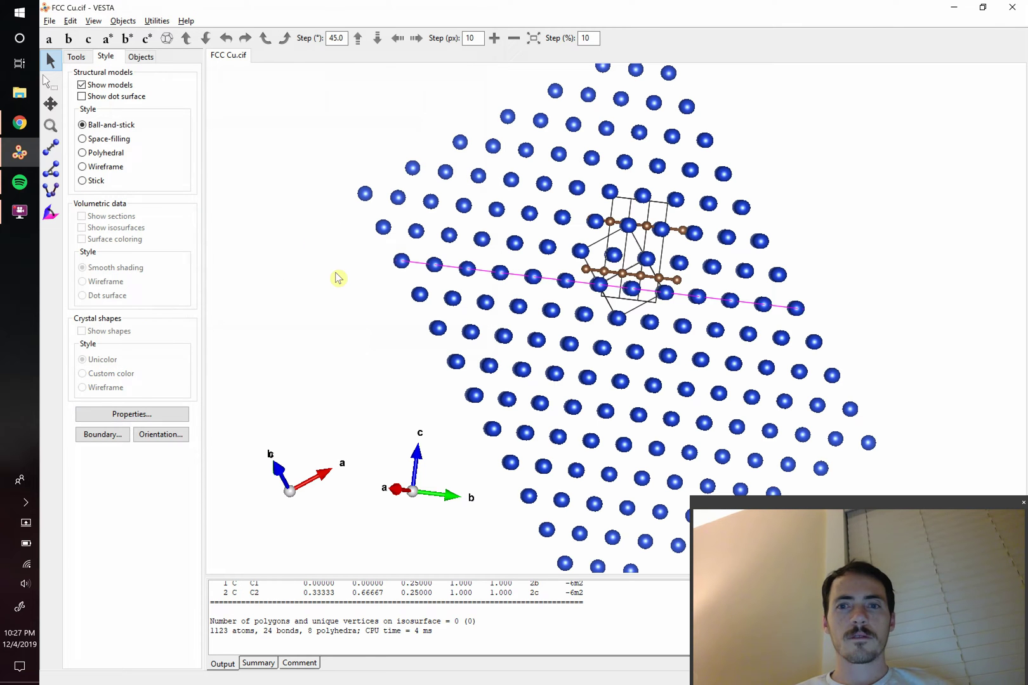
Extend the C1 phase boundary to -3 through 3 in both x and y, and apply it
left_click(104, 435)
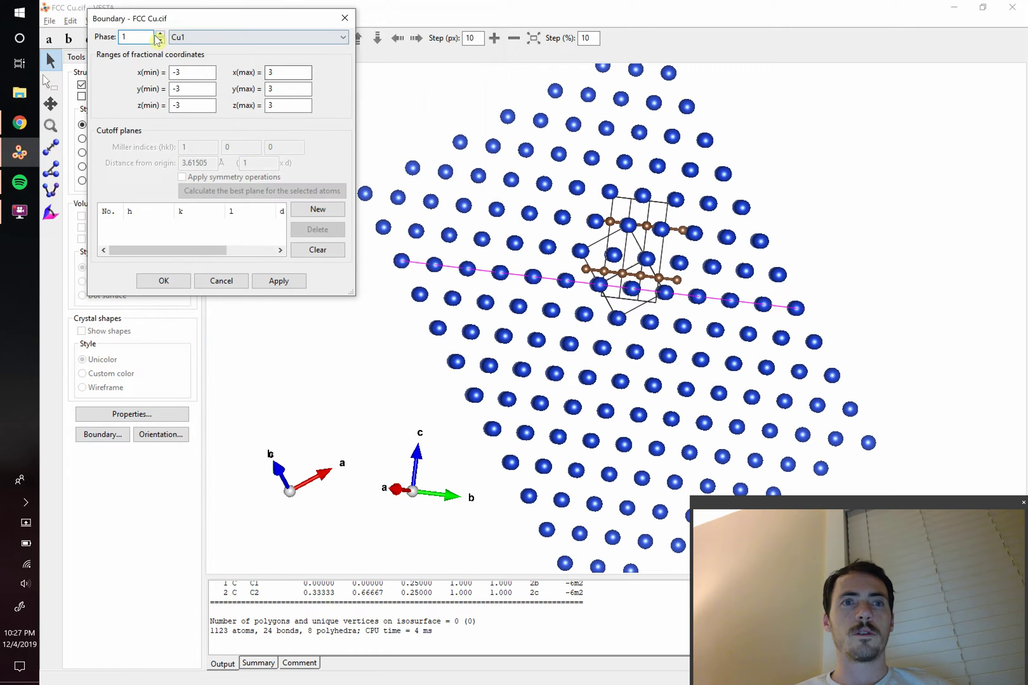
left_click(192, 40)
left_click(192, 61)
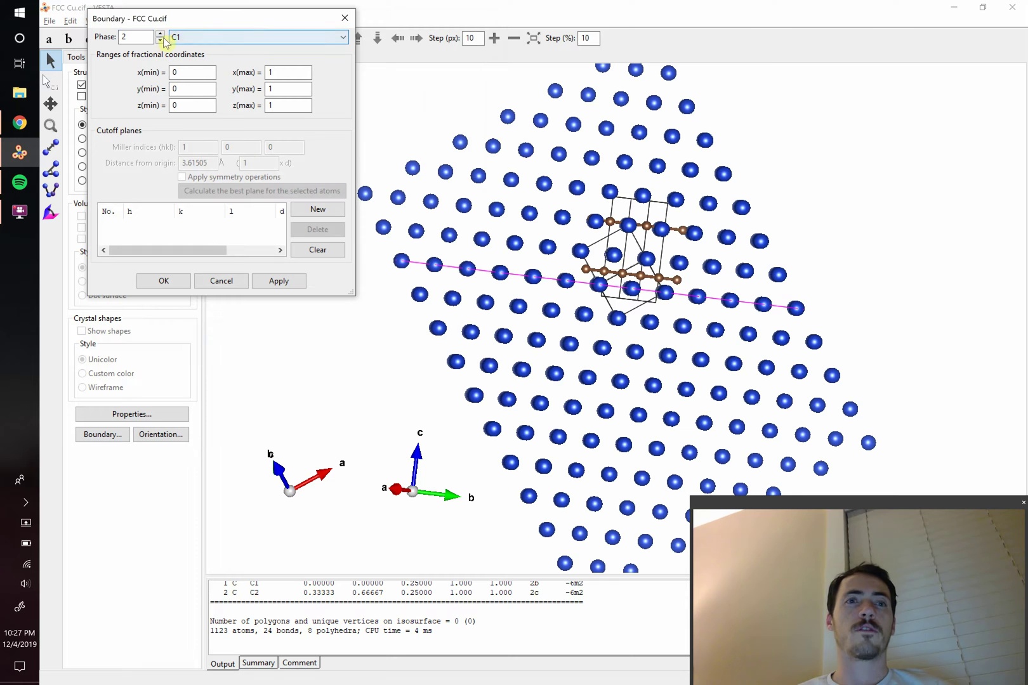
left_click(285, 73)
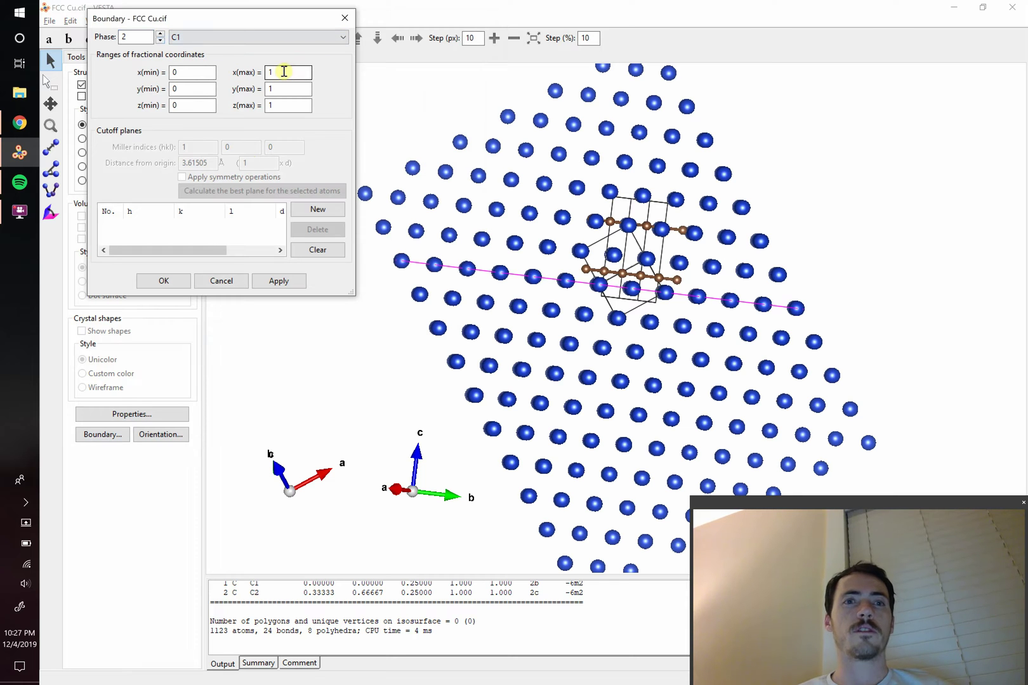
double_click(187, 73)
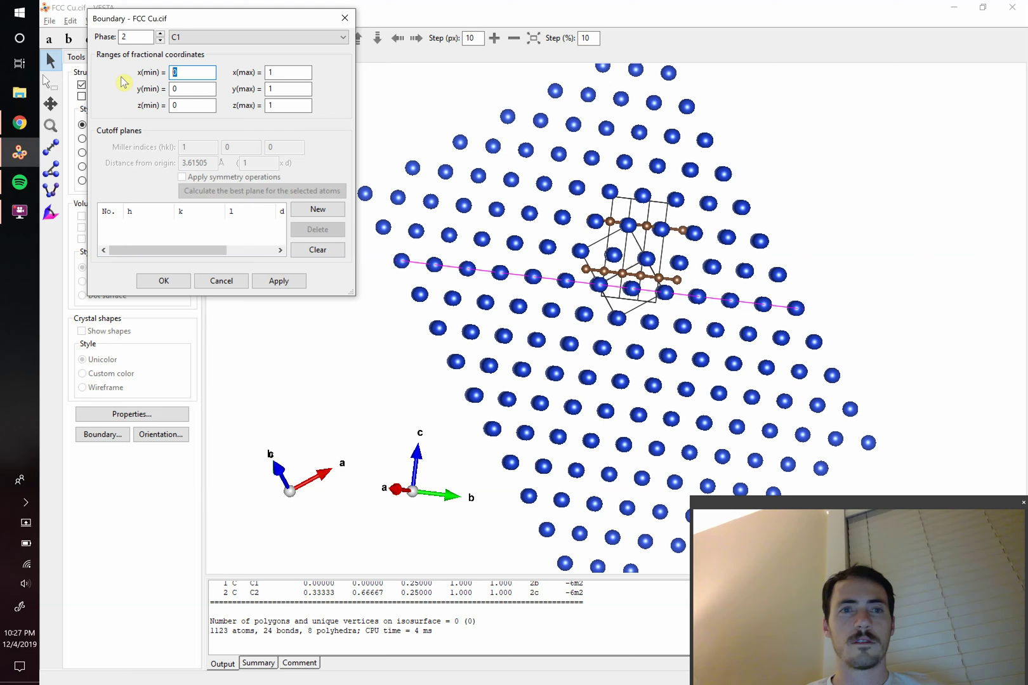
type("-3")
key("Tab")
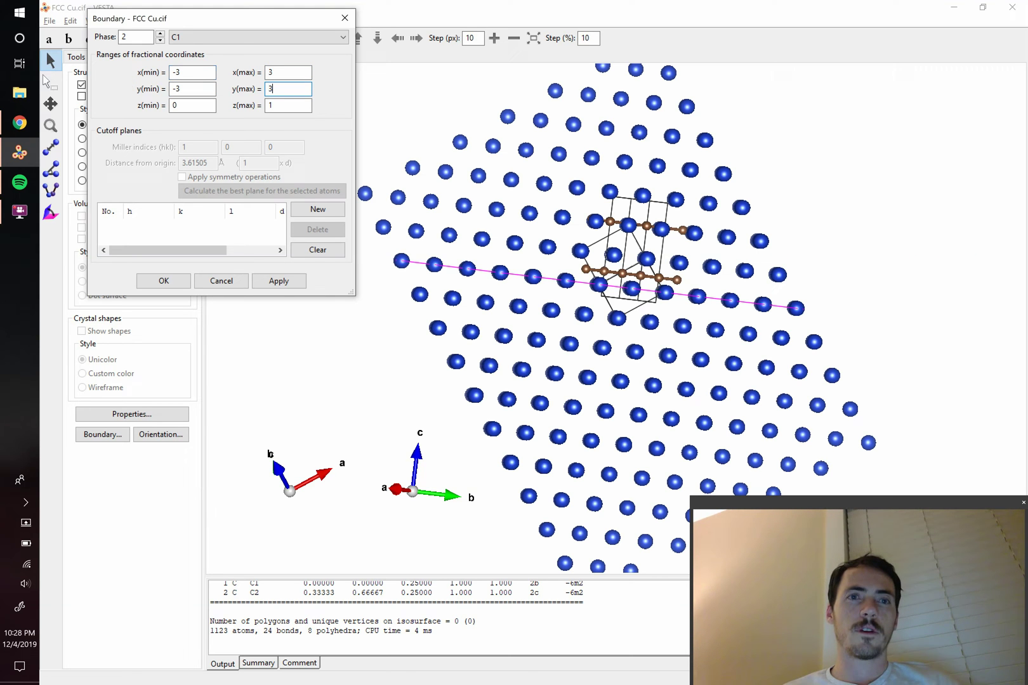
left_click(278, 287)
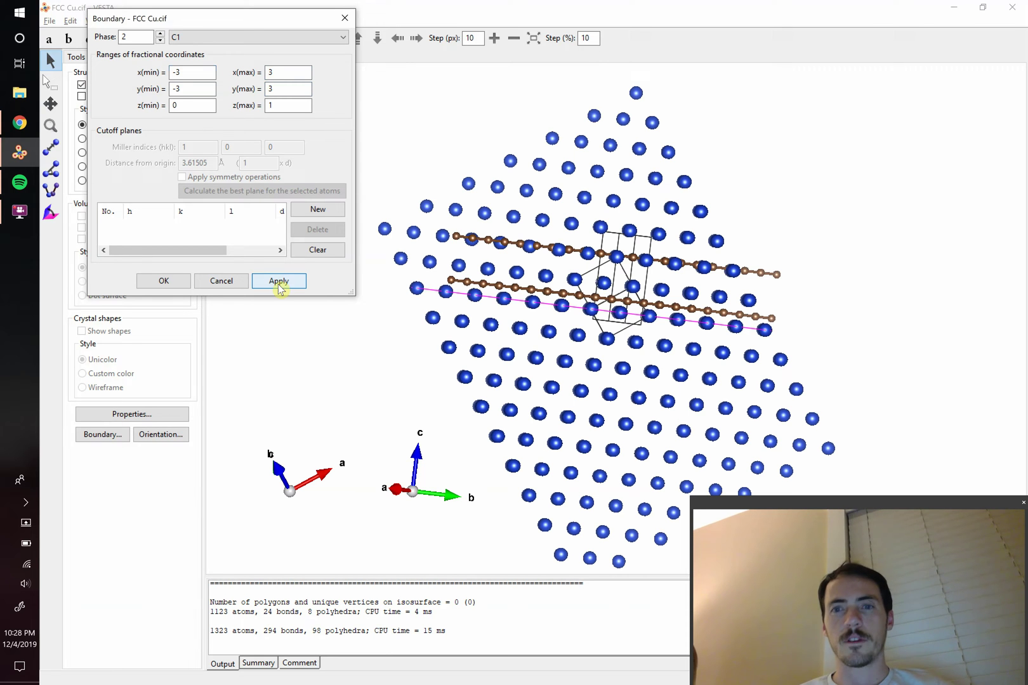
left_click(344, 23)
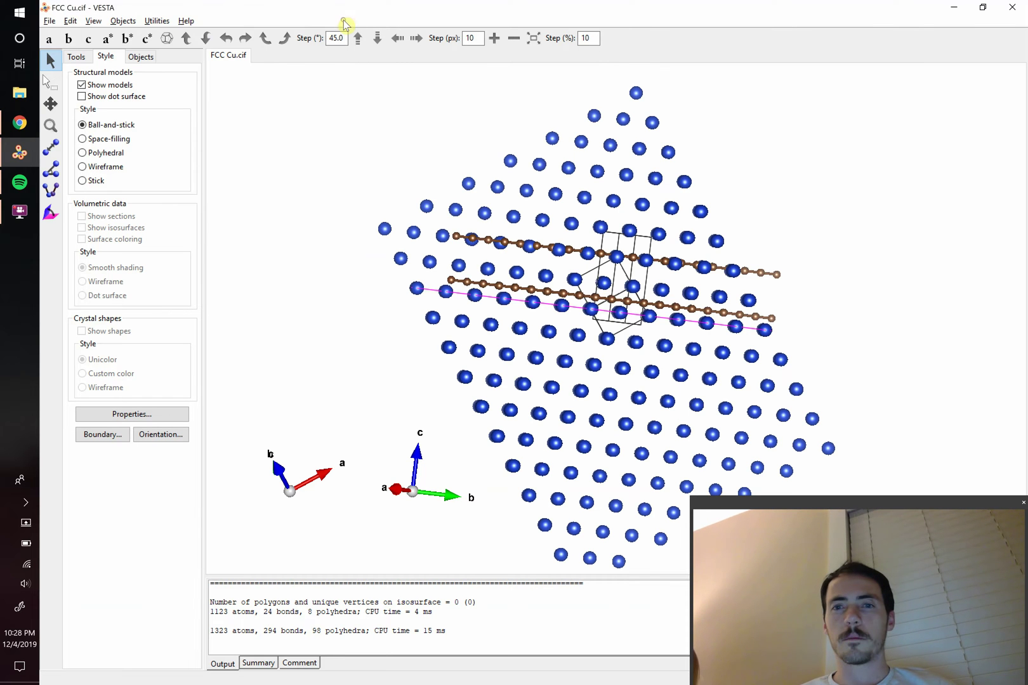
View the (111) plane edge-on and delete the upper graphene sheet together with all copper atoms above the plane
mouse_move(637, 320)
left_mouse_down()
mouse_move(657, 298)
mouse_move(635, 305)
mouse_move(634, 318)
left_mouse_up()
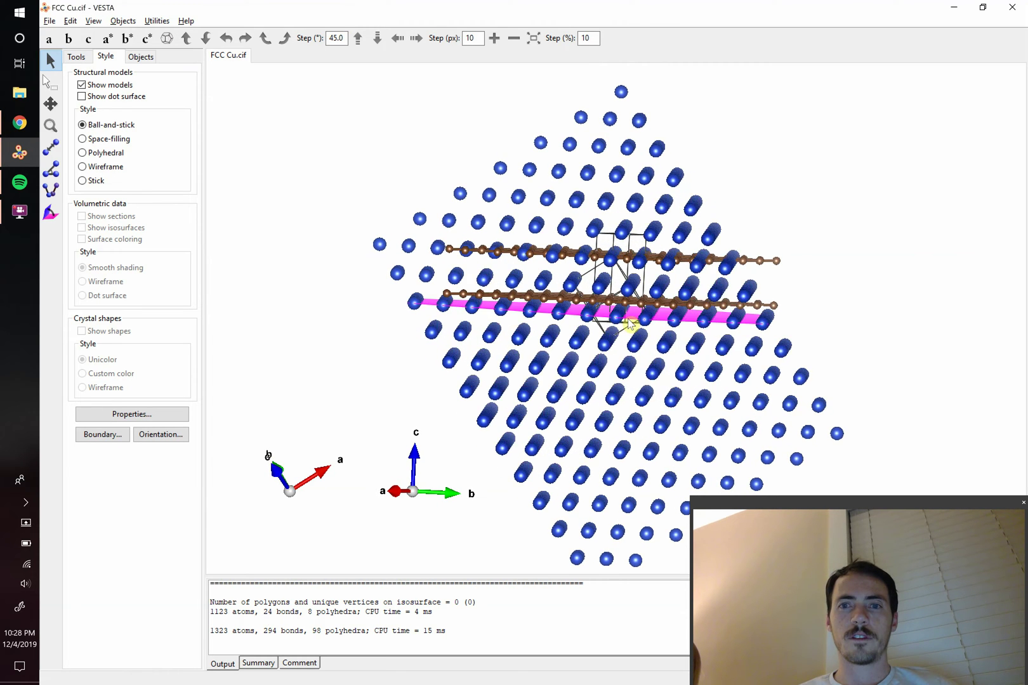
left_click_drag(630, 324, 637, 317)
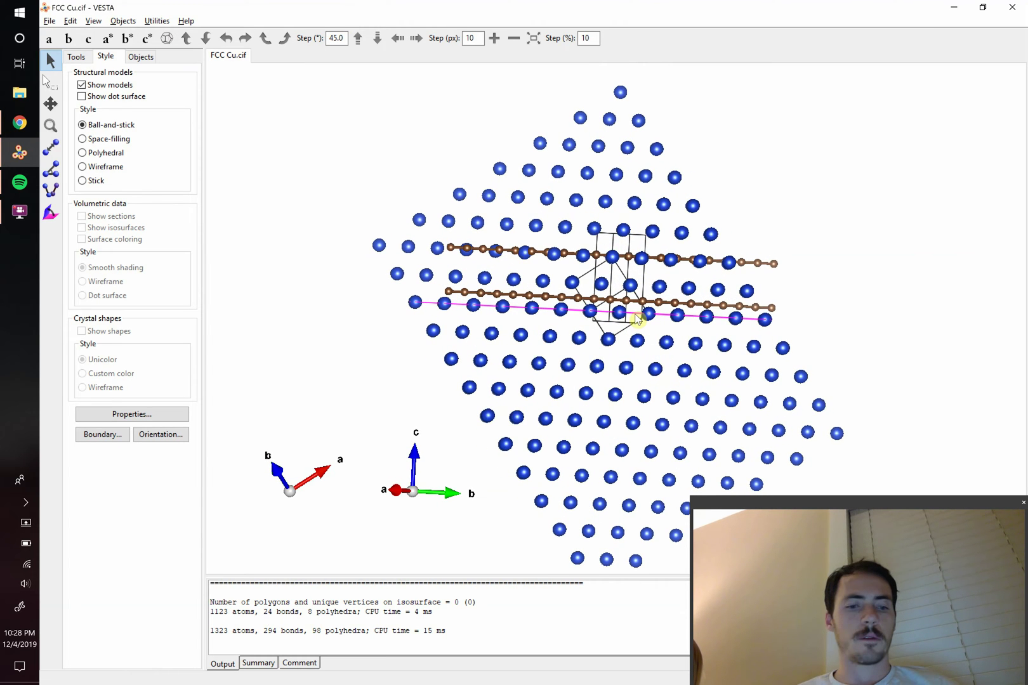
key("s")
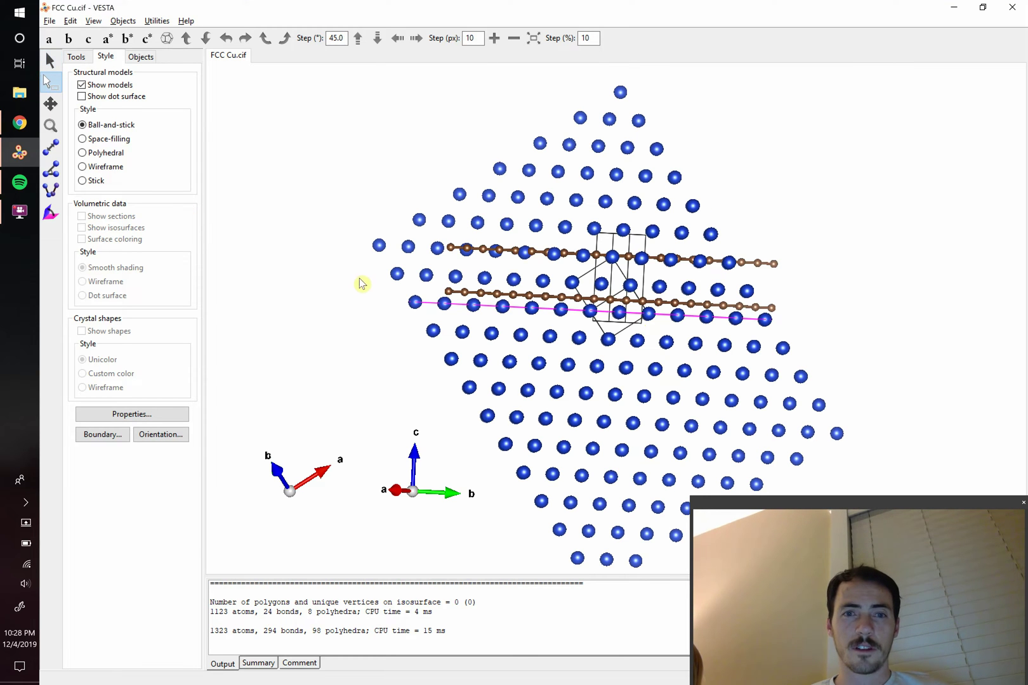
left_click_drag(360, 277, 818, 90)
key("Delete")
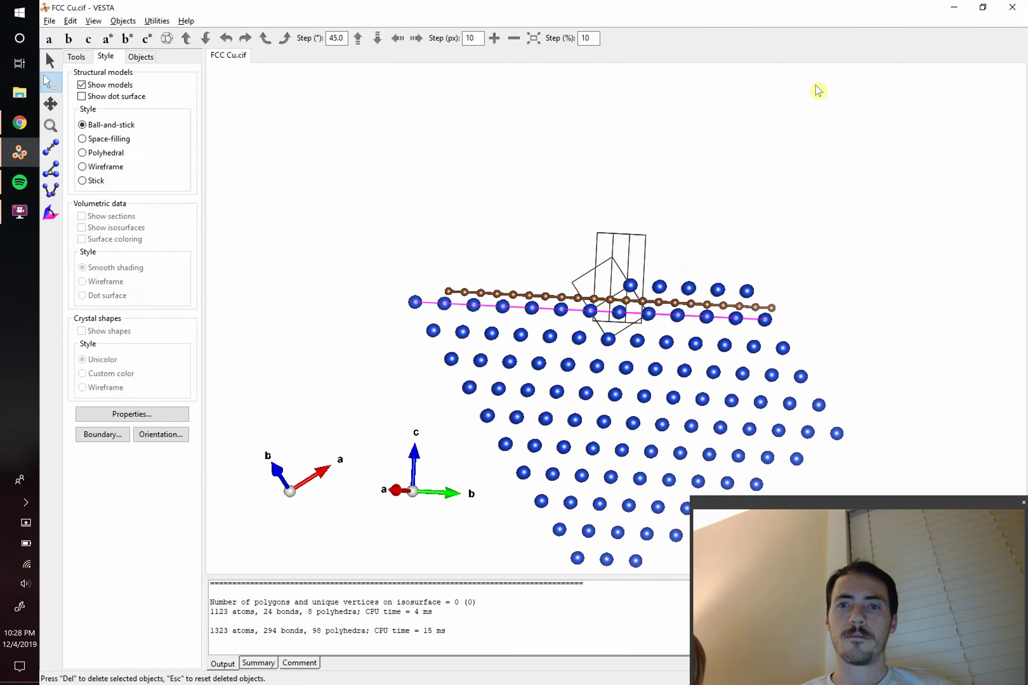
left_click_drag(795, 257, 629, 295)
key("Delete")
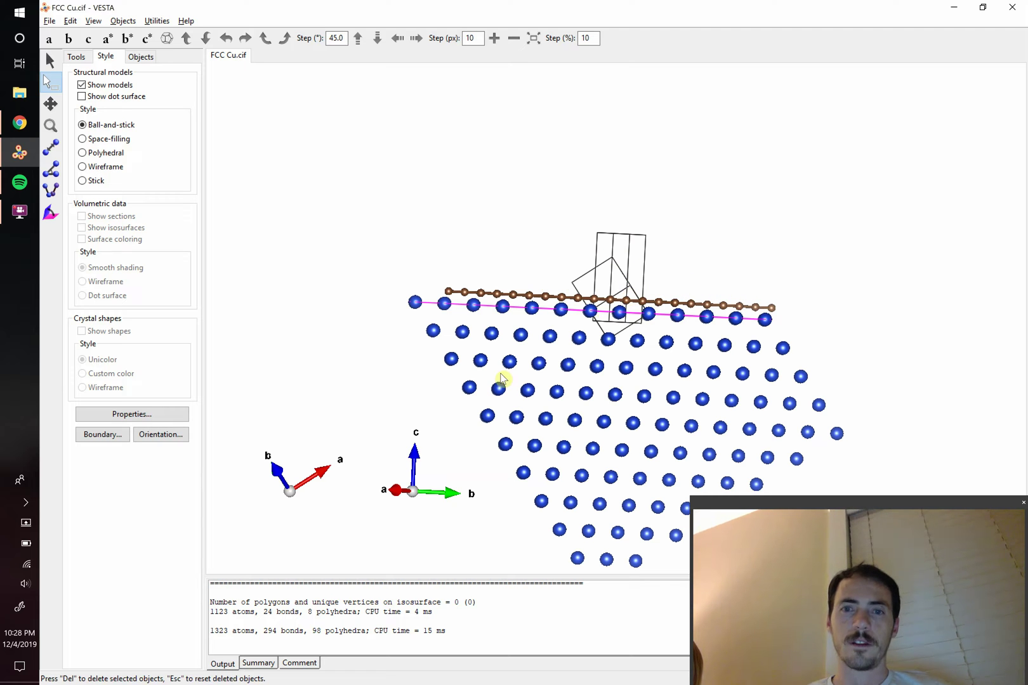
Delete all copper atoms below the fourth copper layer under the graphene sheet
left_click_drag(468, 410, 834, 598)
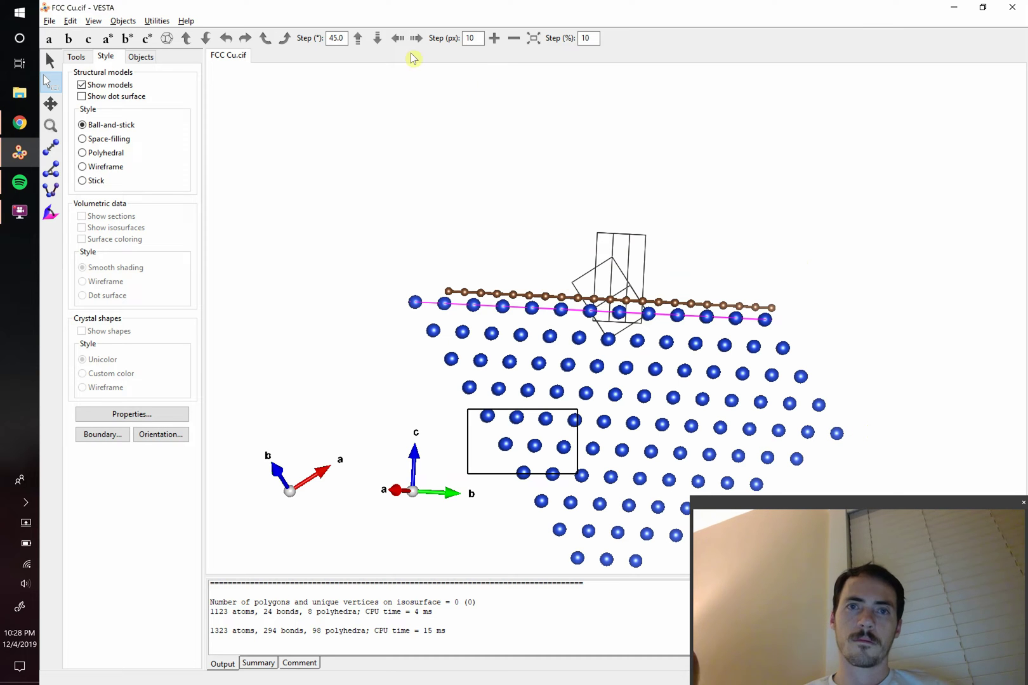
left_click(359, 38)
left_click(360, 39)
left_click(359, 39)
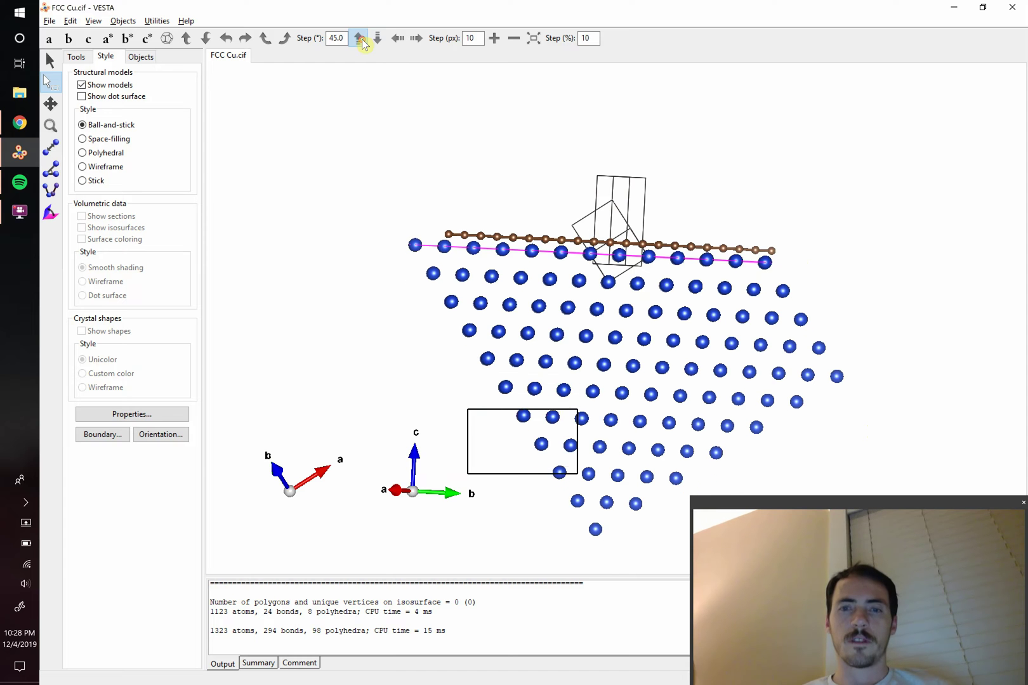
left_click(359, 38)
left_click(360, 38)
left_click(359, 38)
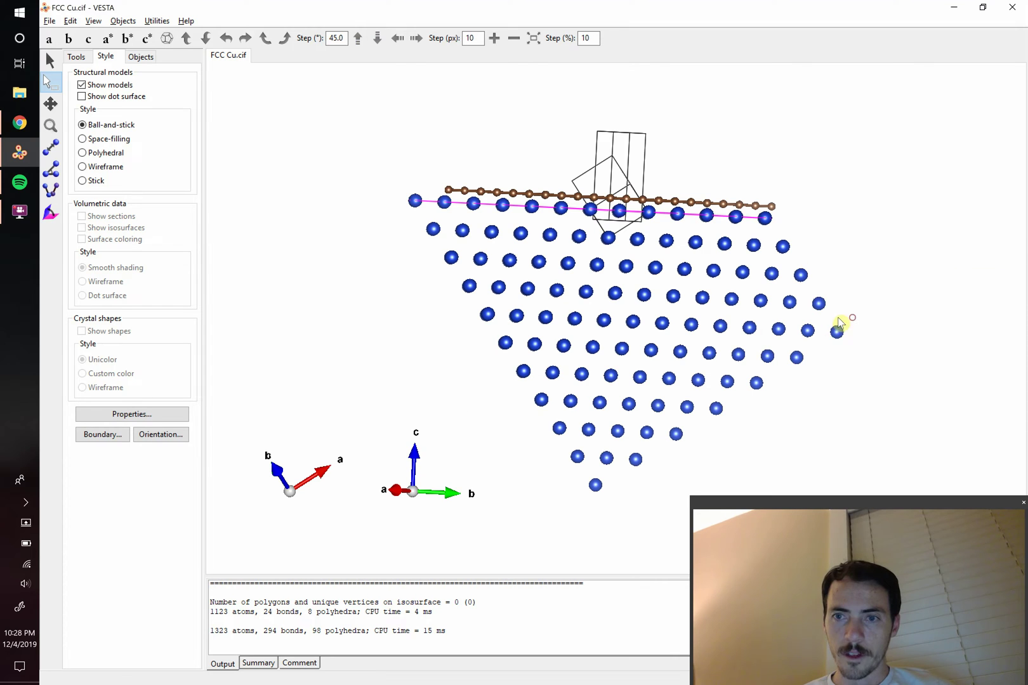
left_click_drag(853, 317, 468, 503)
key("Delete")
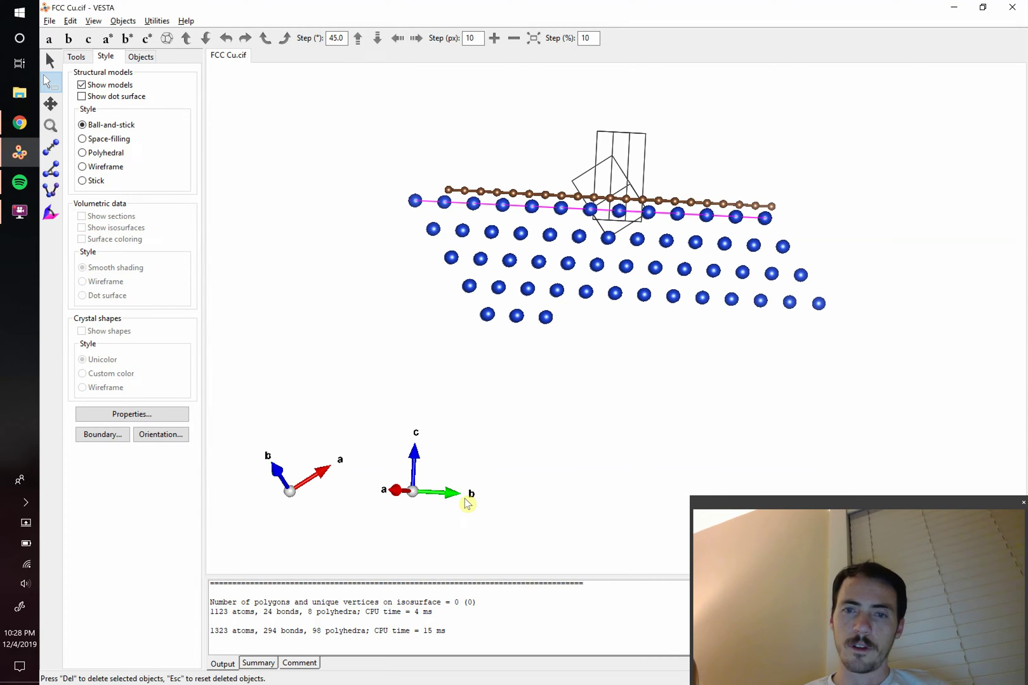
left_click_drag(466, 310, 561, 343)
key("Delete")
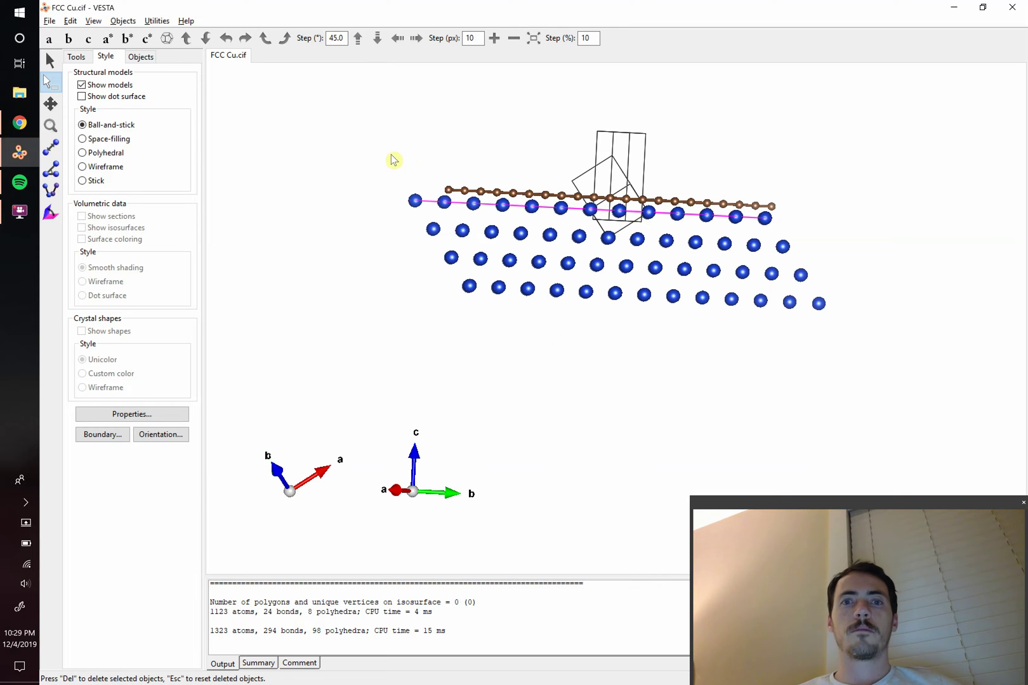
Trim both side edges of the interface by deleting the protruding copper and carbon atoms beyond a roughly even width
left_click_drag(390, 154, 481, 327)
key("Delete")
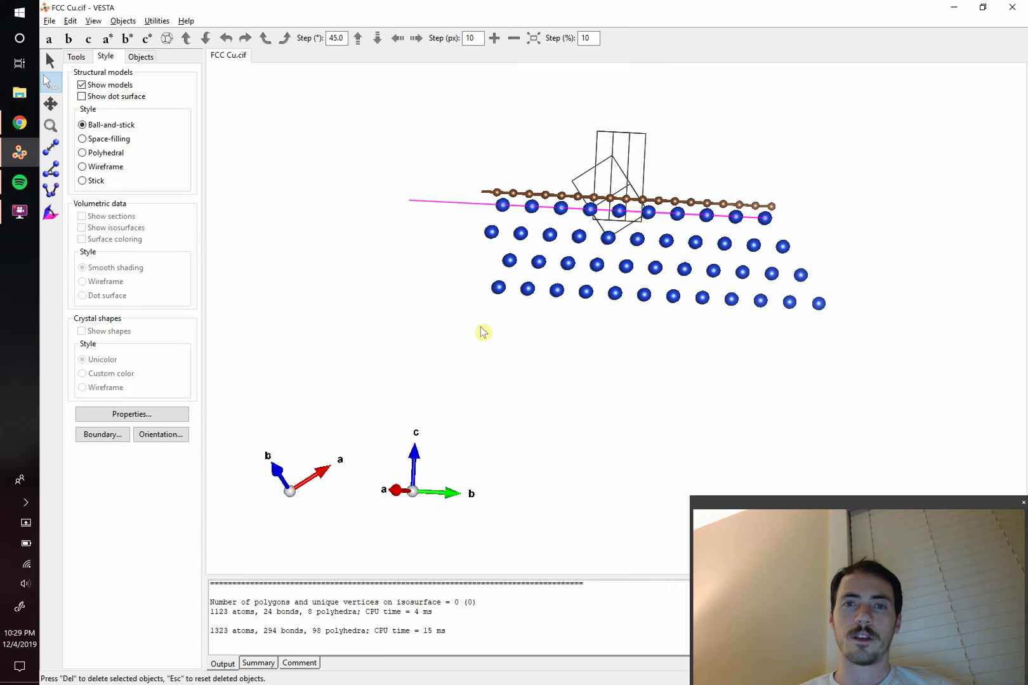
left_click_drag(770, 164, 878, 360)
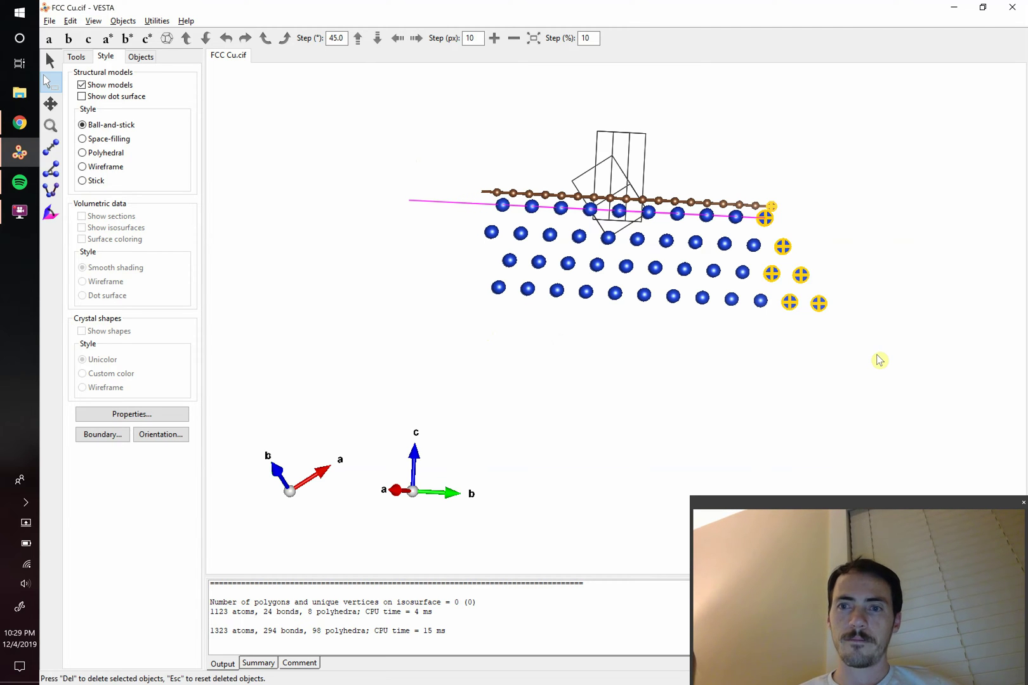
key("Delete")
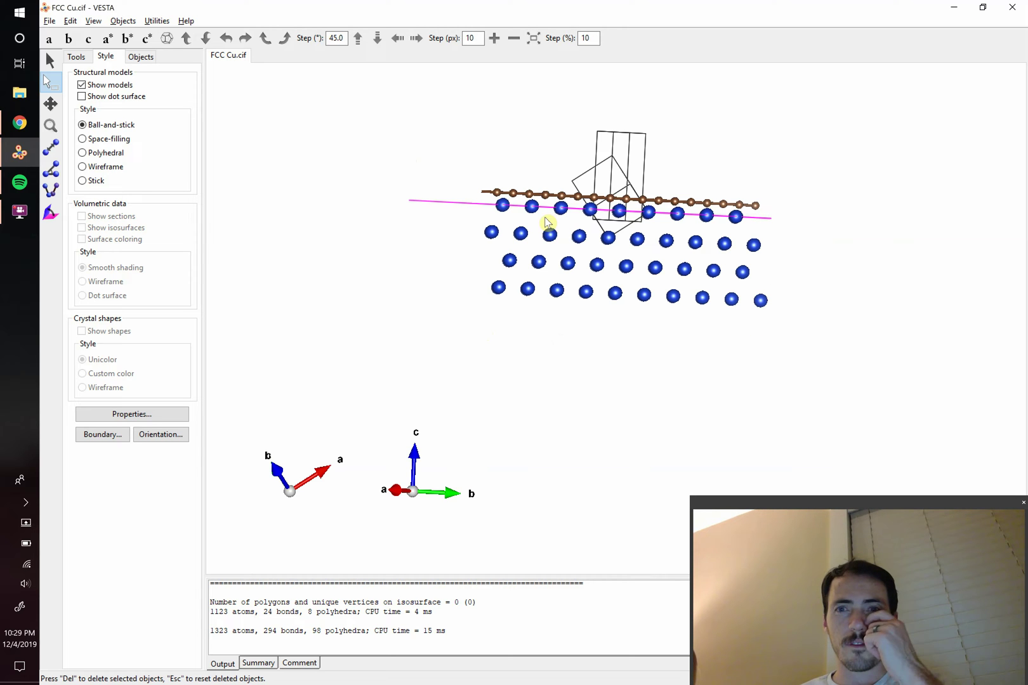
Delete the (111) lattice plane from the Cu1 phase and accept the change
left_click(70, 20)
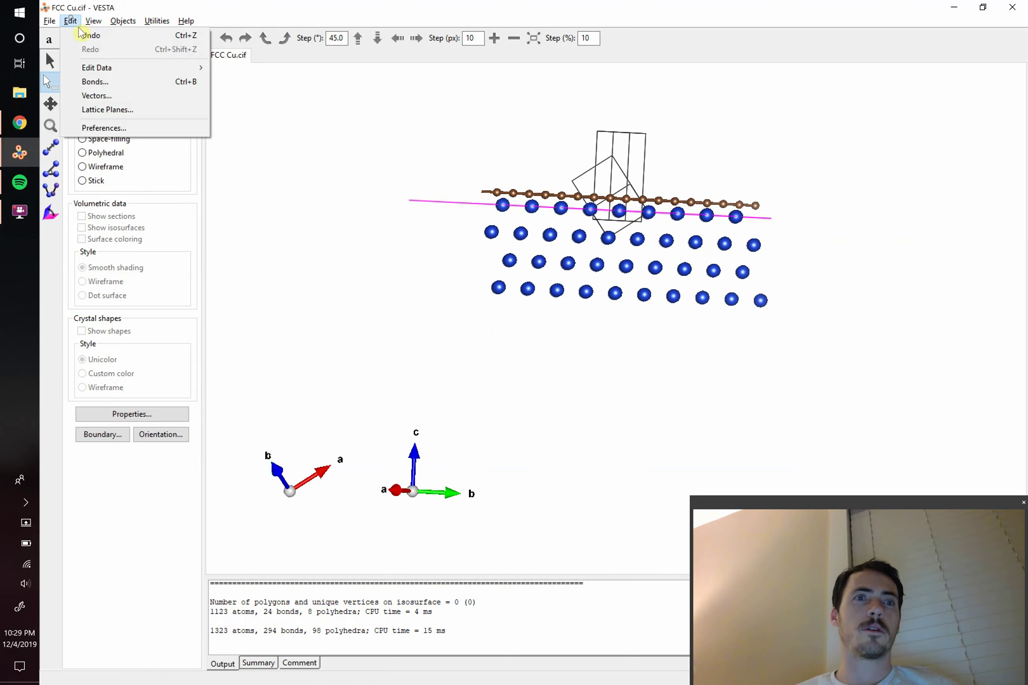
left_click(126, 109)
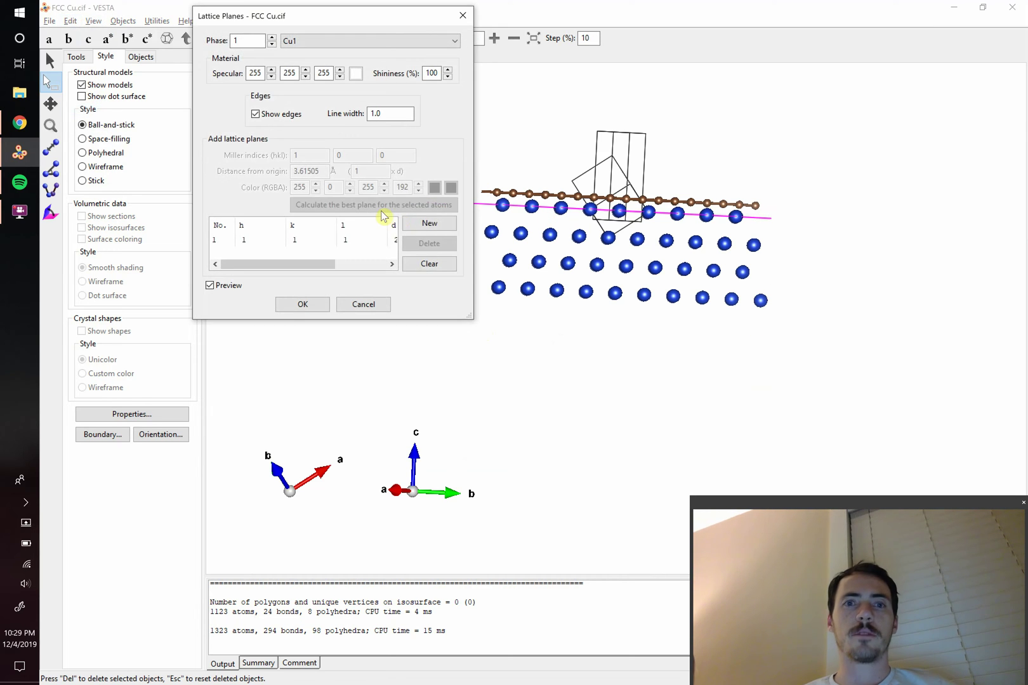
left_click(358, 244)
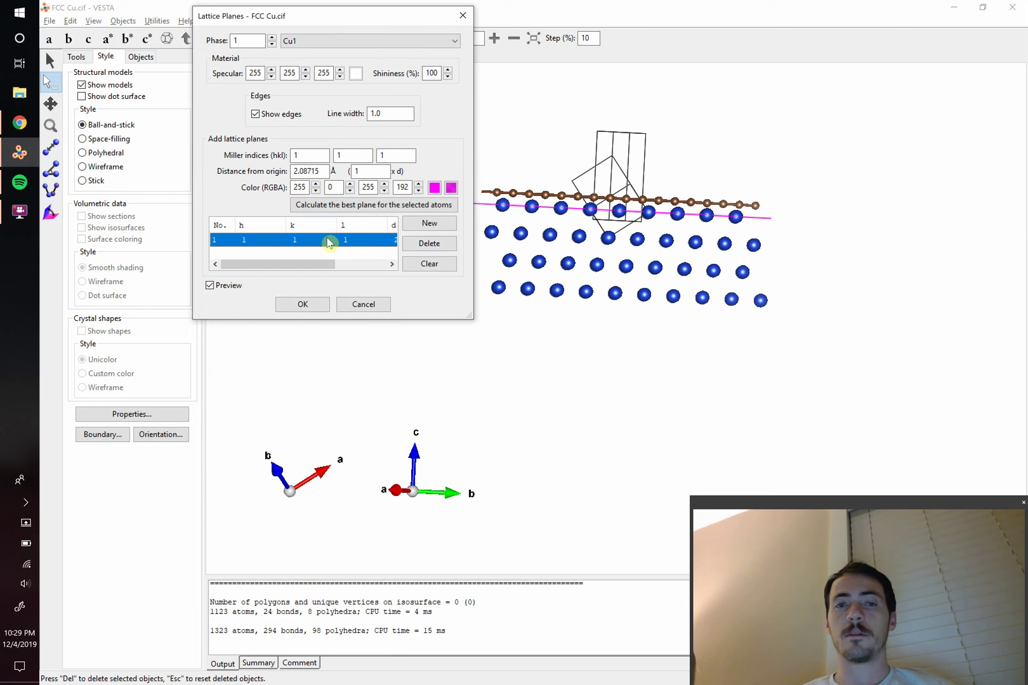
left_click(429, 243)
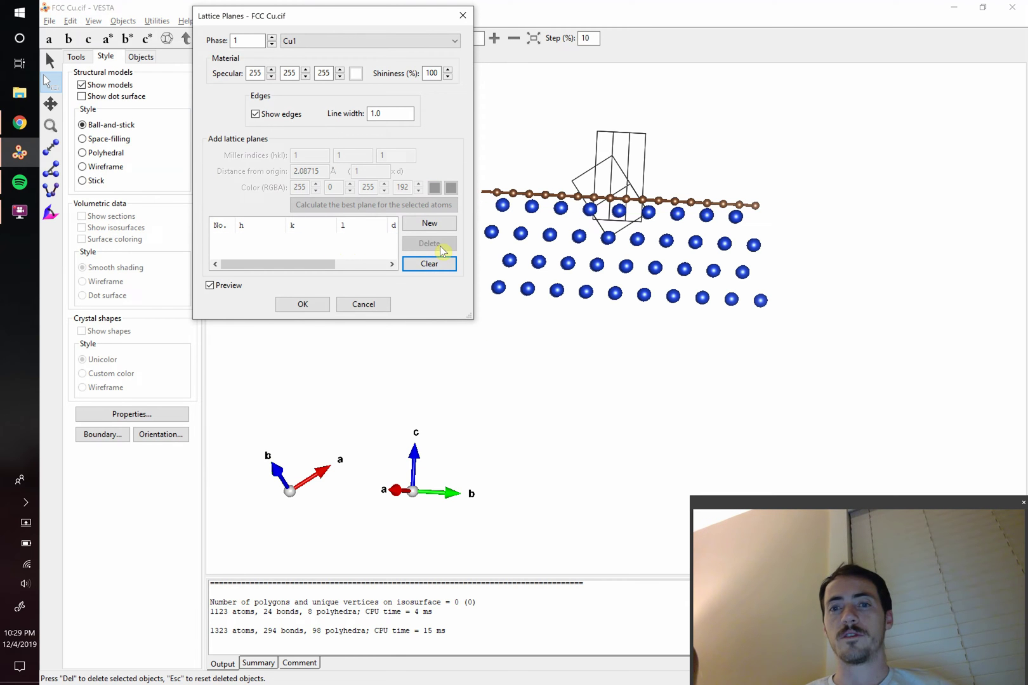
left_click(307, 305)
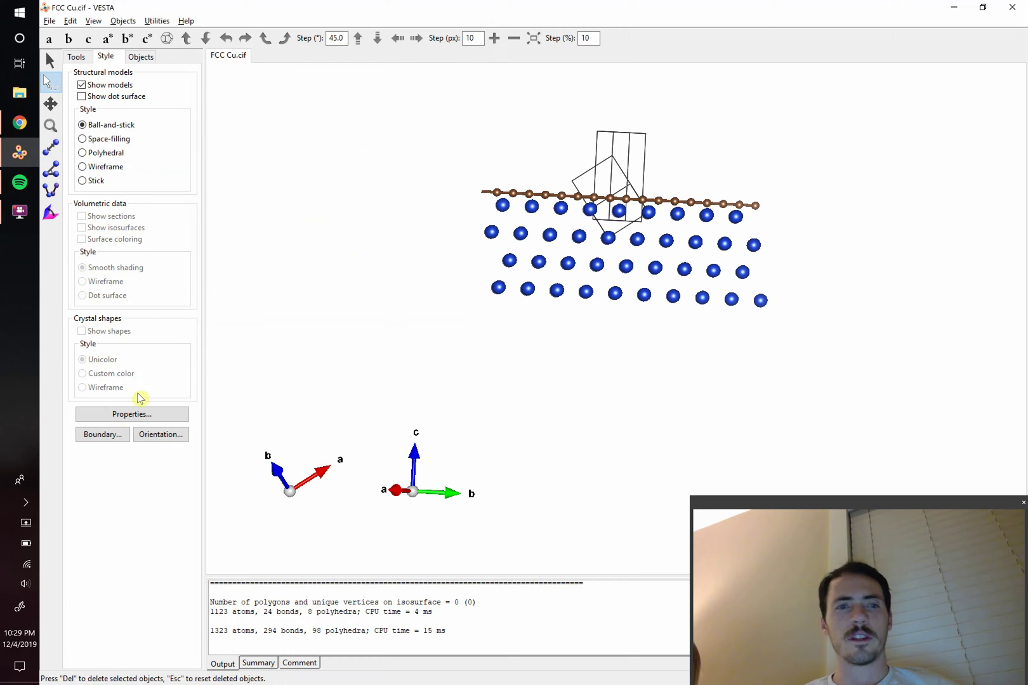
Set the unit cell lines to Do not show and accept the properties
left_click(138, 416)
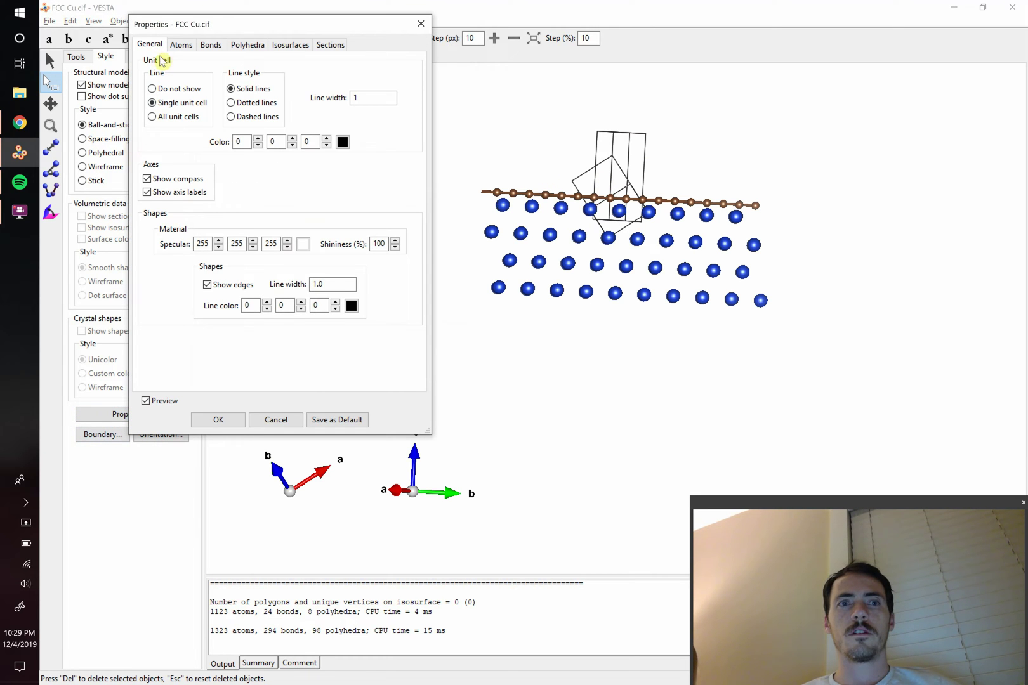
left_click(153, 90)
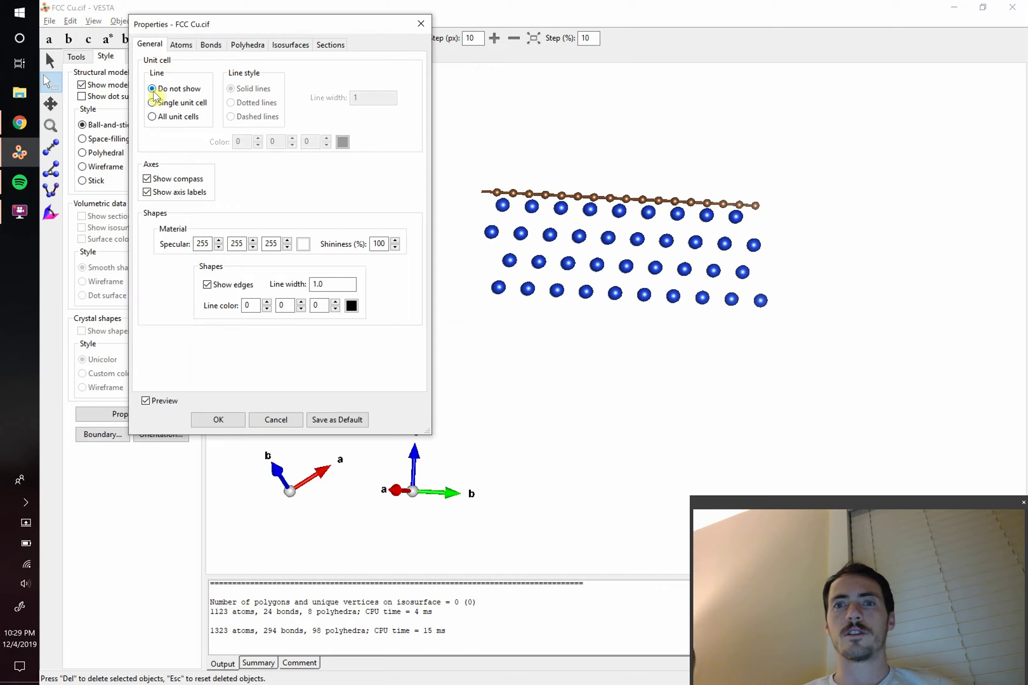
left_click(222, 420)
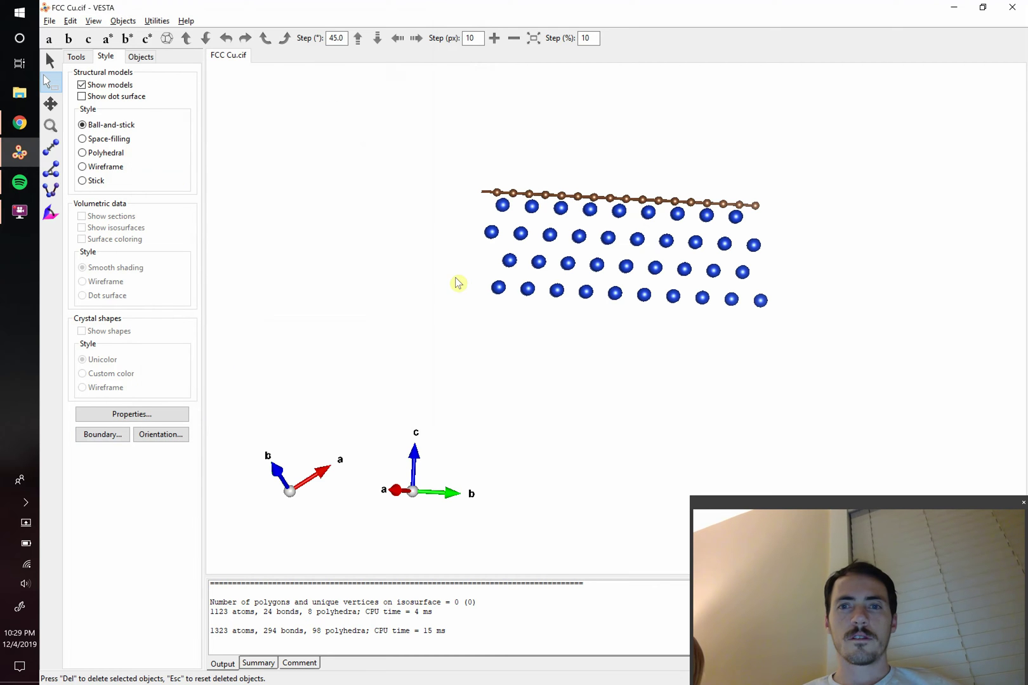
Enlarge, centre and level the edge-on model, and compare its graphene-copper spacing with the paper's Figure 1 inset in Chrome
left_click(495, 38)
left_click(494, 38)
left_click(494, 38)
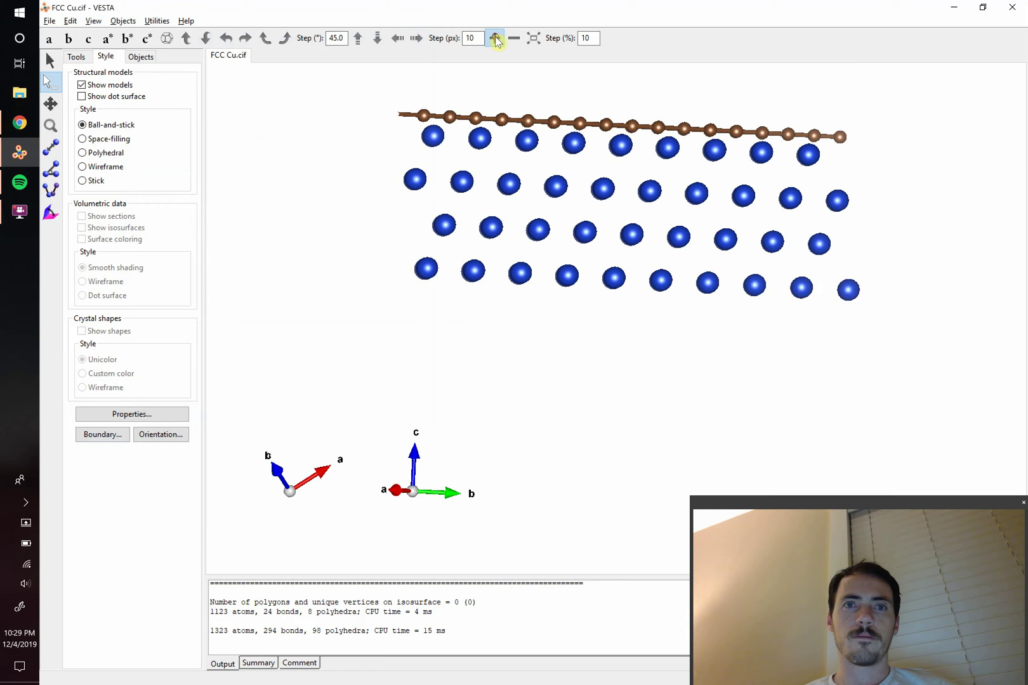
left_click(378, 38)
left_click(378, 38)
left_click(378, 38)
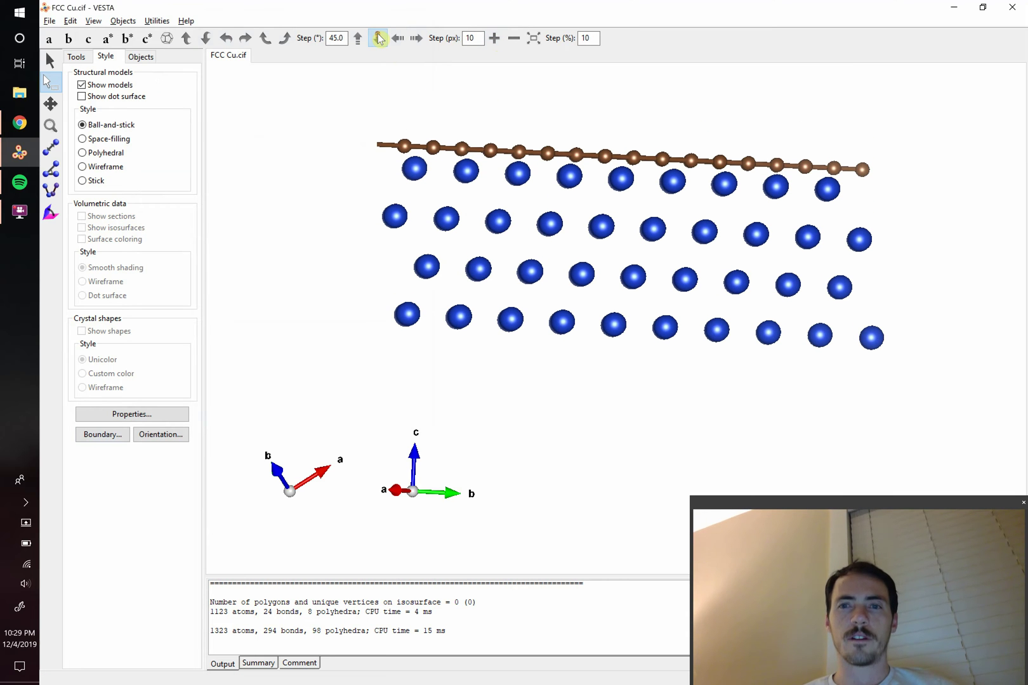
left_click(378, 38)
left_click(378, 38)
left_click(379, 38)
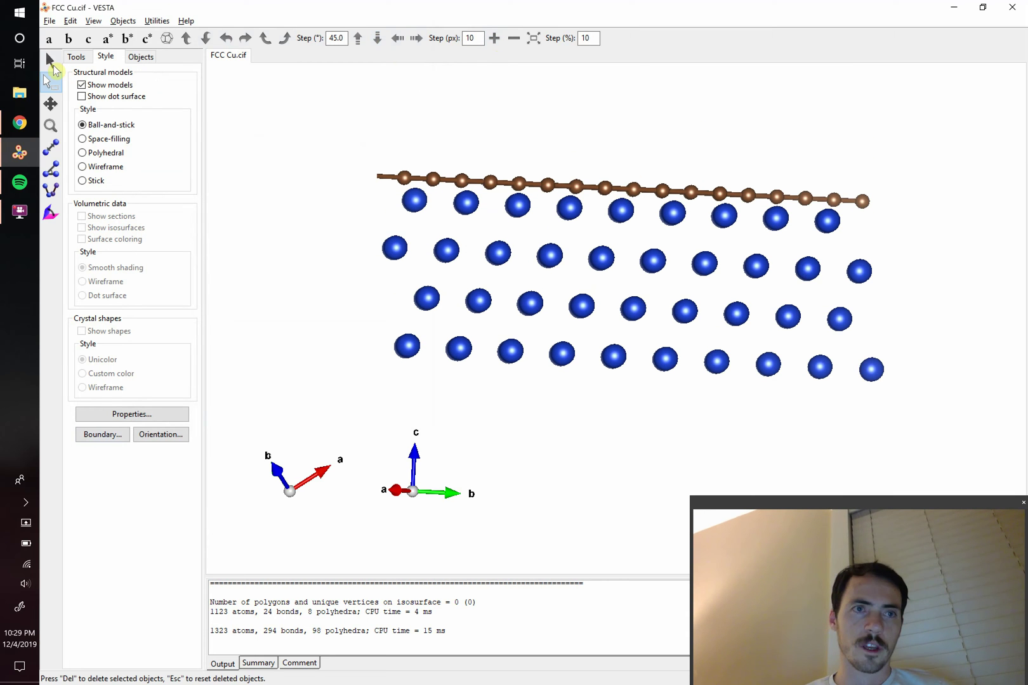
left_click(53, 65)
mouse_move(661, 266)
left_mouse_down()
mouse_move(653, 281)
mouse_move(659, 266)
mouse_move(638, 278)
mouse_move(663, 271)
left_mouse_up()
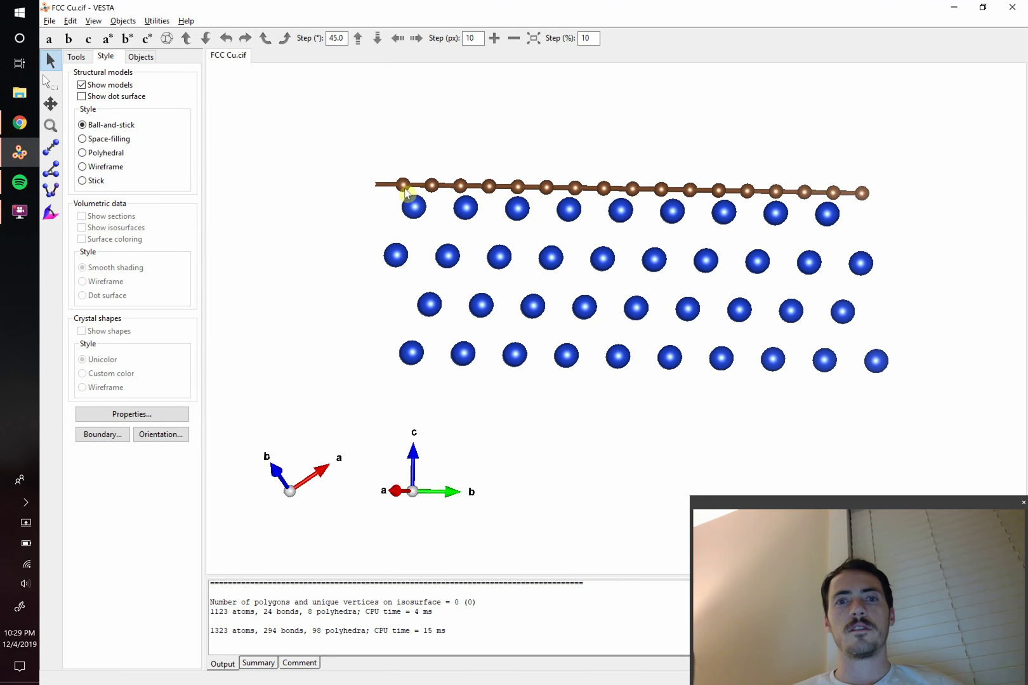
key("alt+Tab")
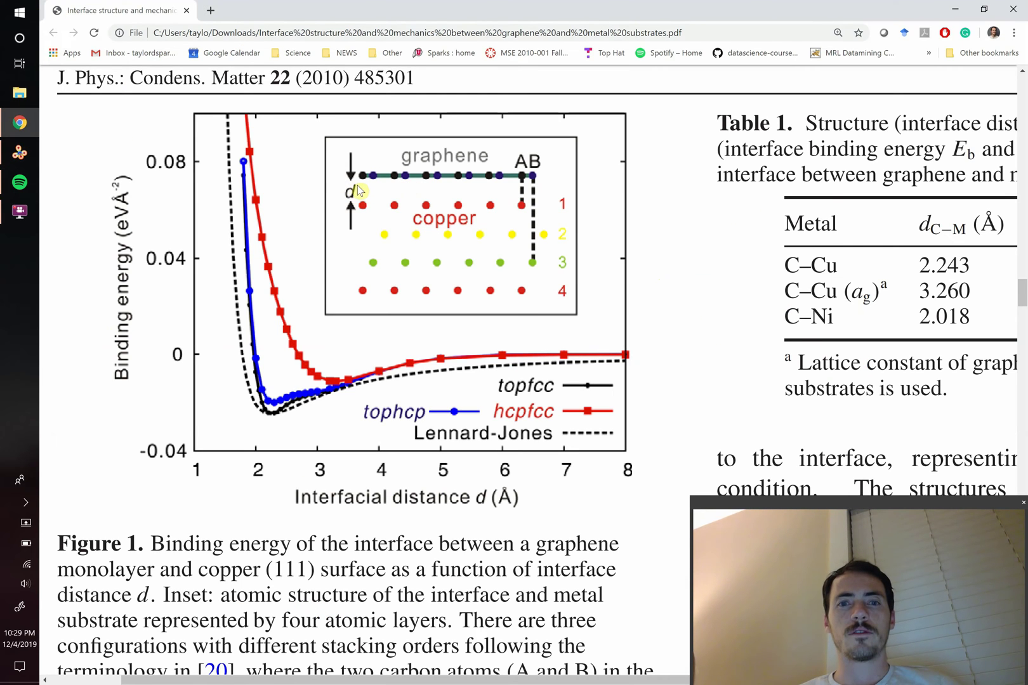
key("alt+Tab")
Set the C1 phase's this-layer z position to -0.3, apply it, and accept the phase data
left_click(71, 21)
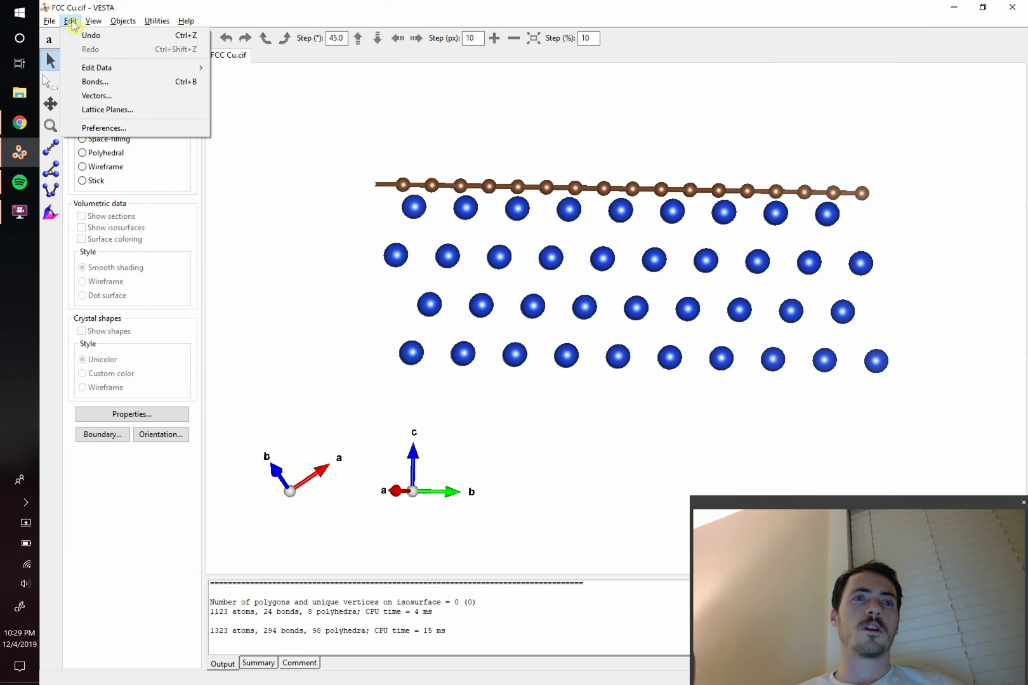
mouse_move(159, 69)
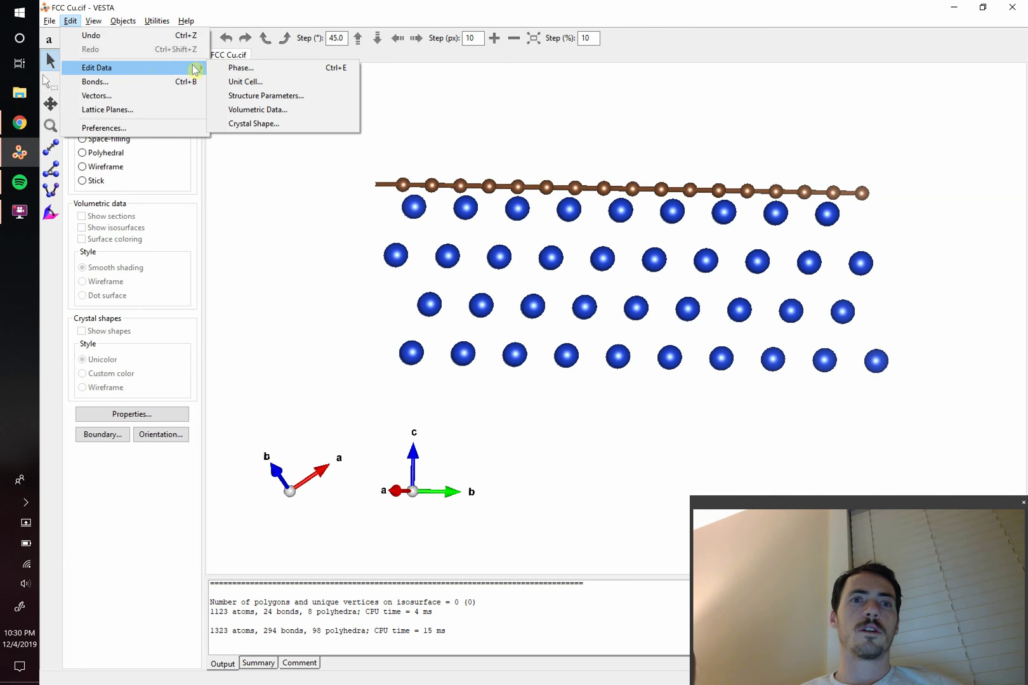
left_click(238, 67)
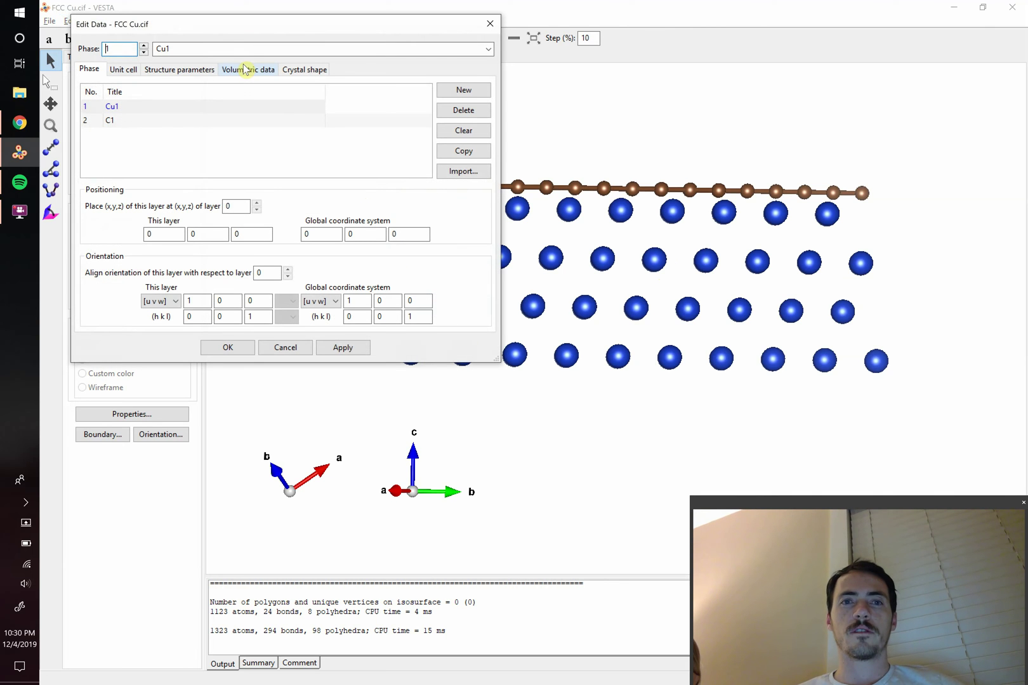
left_click_drag(246, 23, 235, 19)
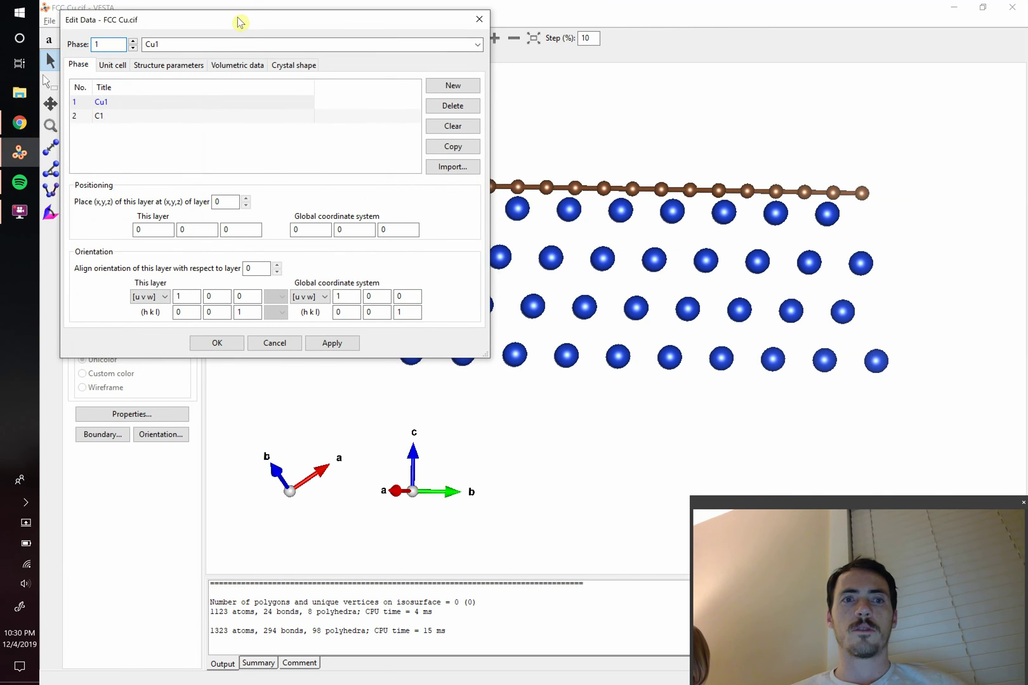
left_click(139, 115)
left_click(255, 229)
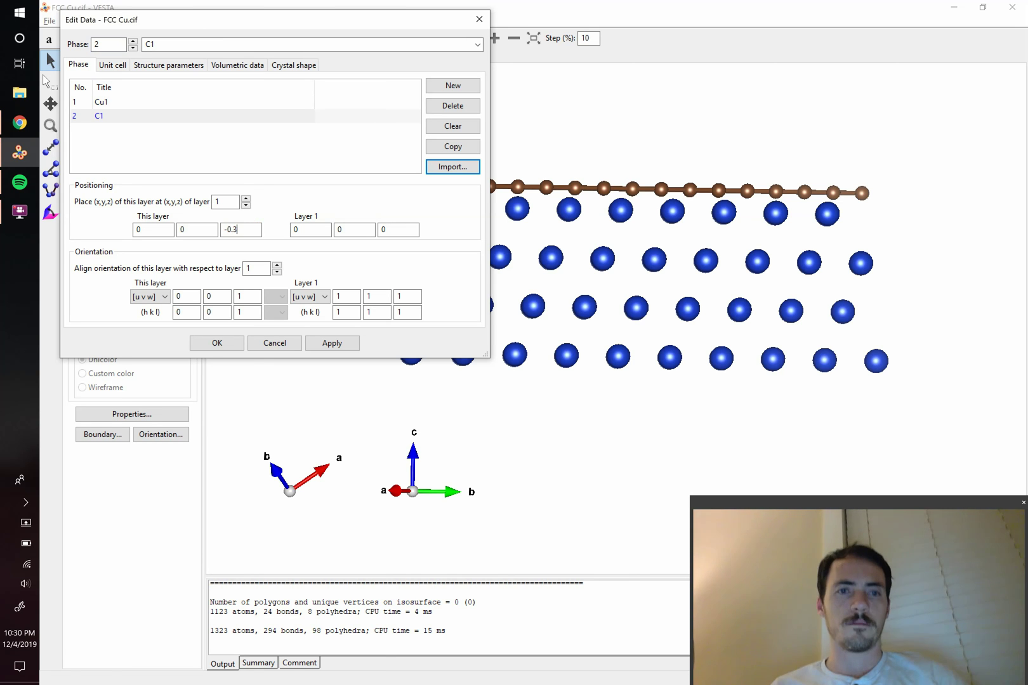
left_click(332, 343)
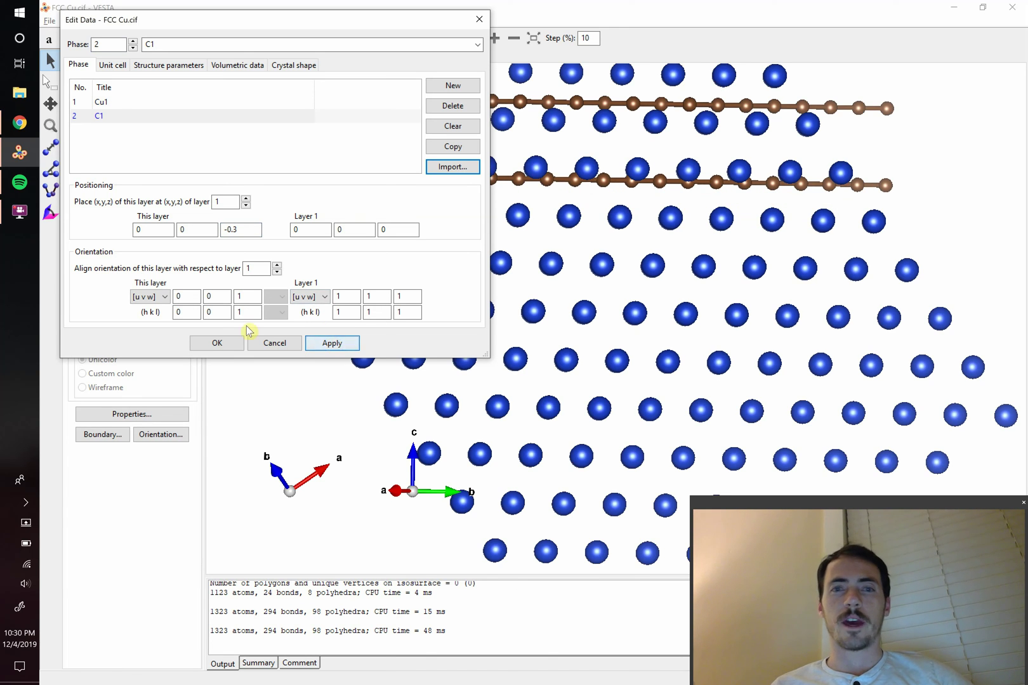
left_click(216, 348)
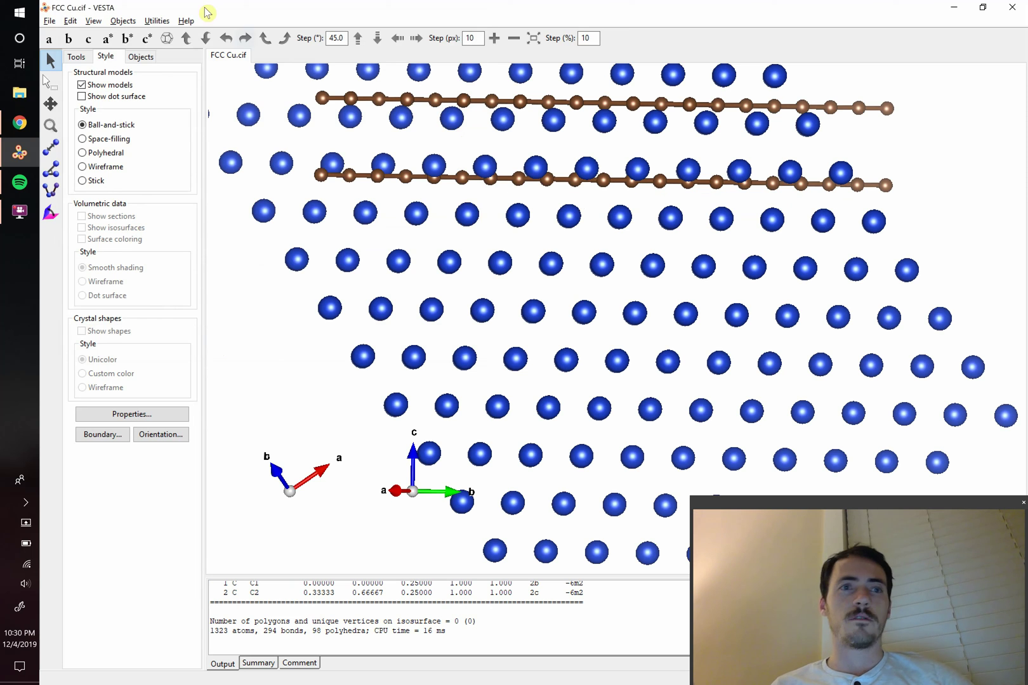
Open the phase data for editing
left_click(69, 21)
mouse_move(129, 68)
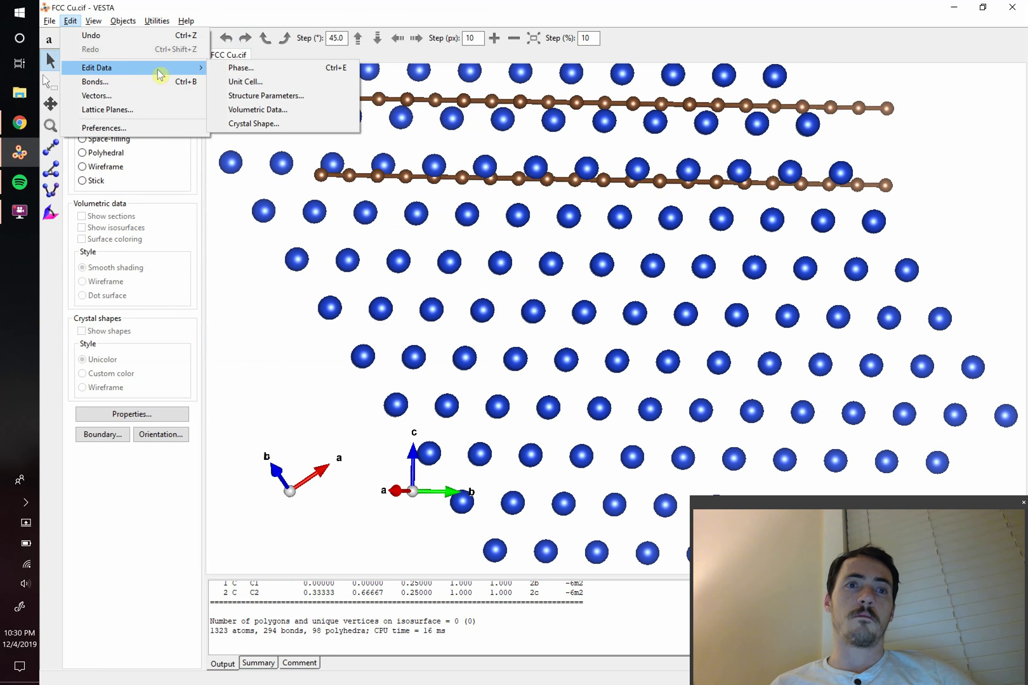
left_click(252, 68)
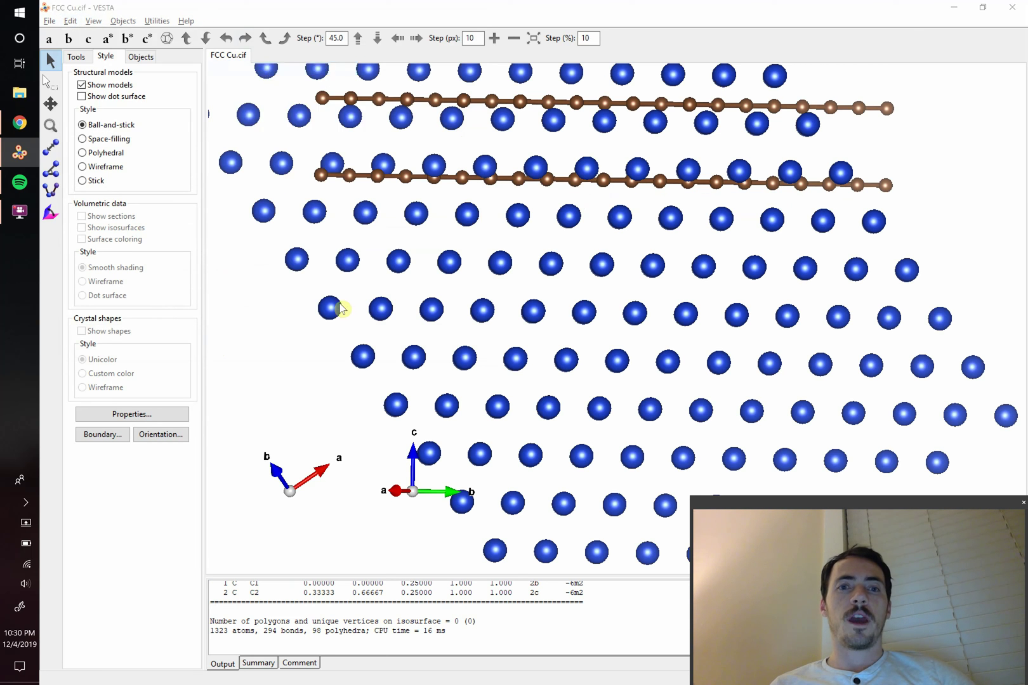